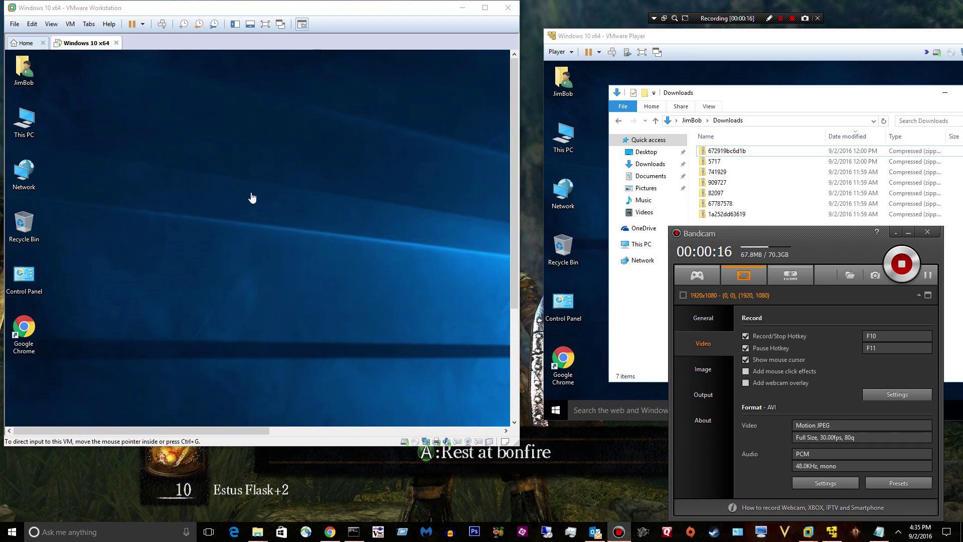
Maximize VMware Workstation, hide the screen recorder and launch Chrome inside the Windows 10 VM
{"action": "left_click_drag", "start_coordinate": [623, 41], "coordinate": [611, 36]}
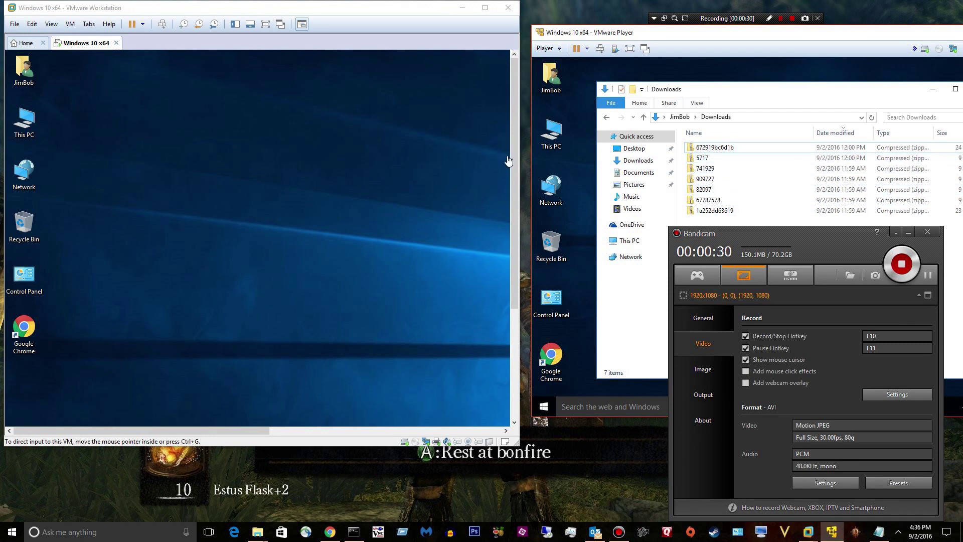
{"action": "left_click", "coordinate": [272, 248]}
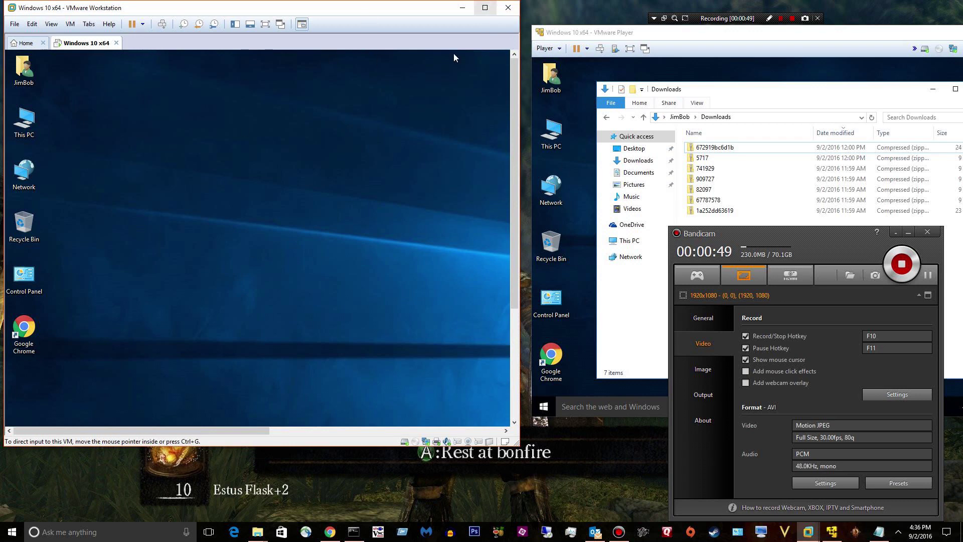
{"action": "double_click", "coordinate": [486, 11]}
{"action": "left_click", "coordinate": [896, 232]}
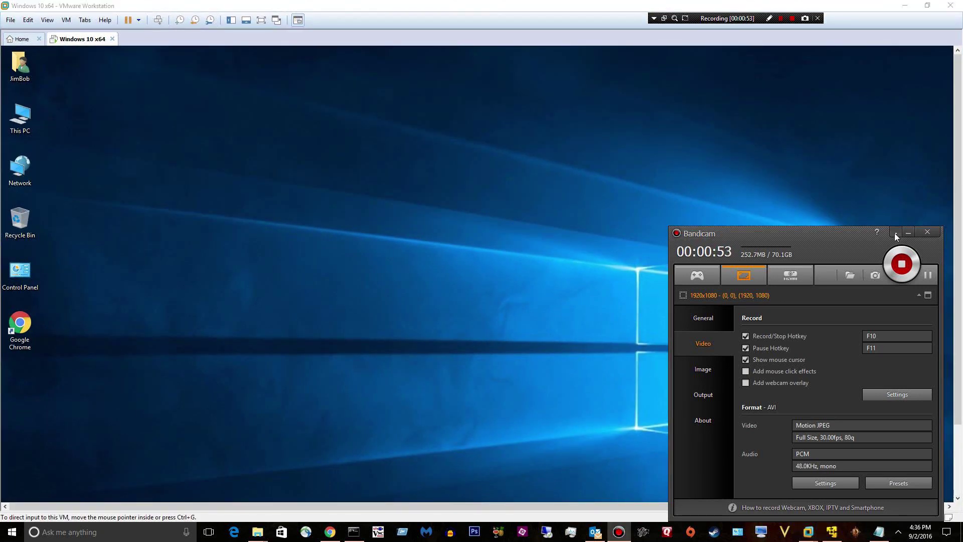
{"action": "double_click", "coordinate": [21, 326]}
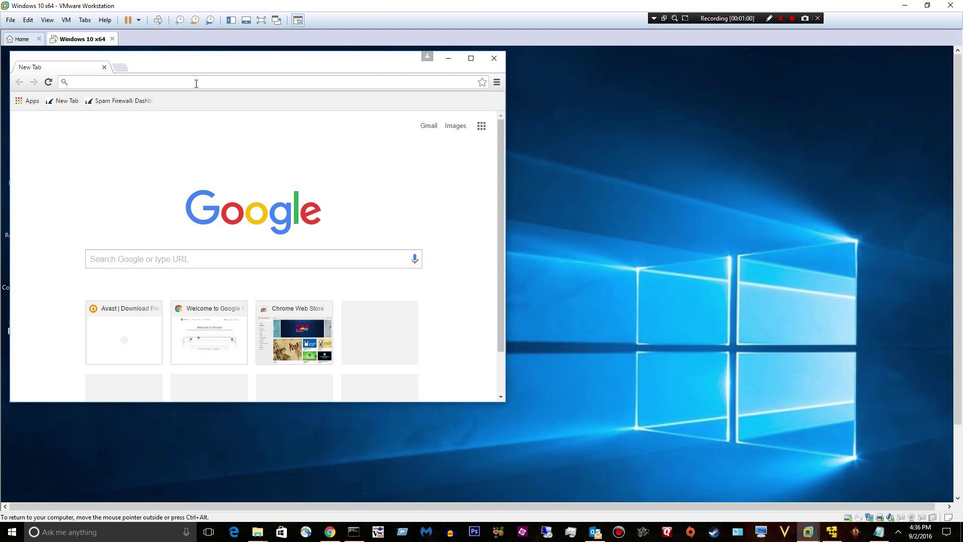
Search Google for 'emsisoft' in the VM's Chrome
{"action": "type", "text": "int"}
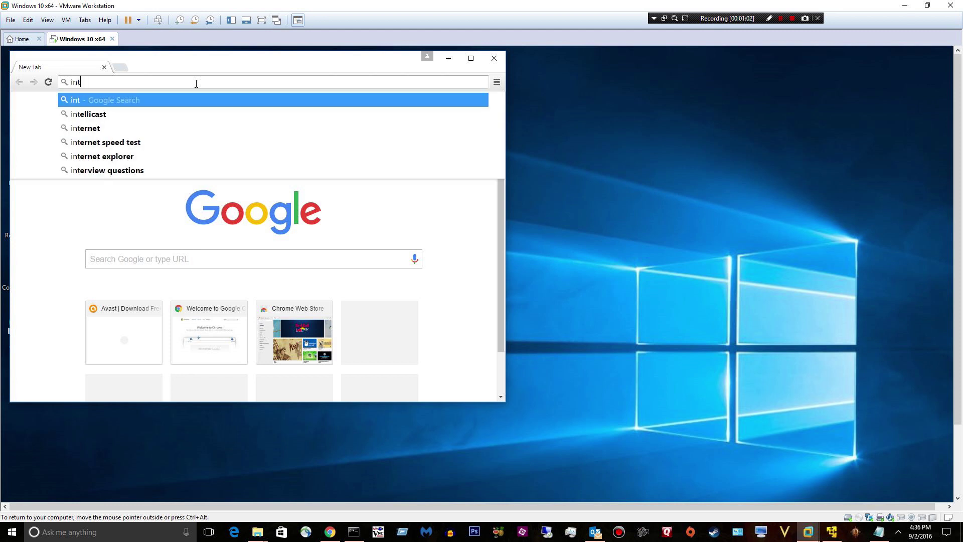
{"action": "key", "text": "BackSpace"}
{"action": "key", "text": "BackSpace"}
{"action": "key", "text": "BackSpace"}
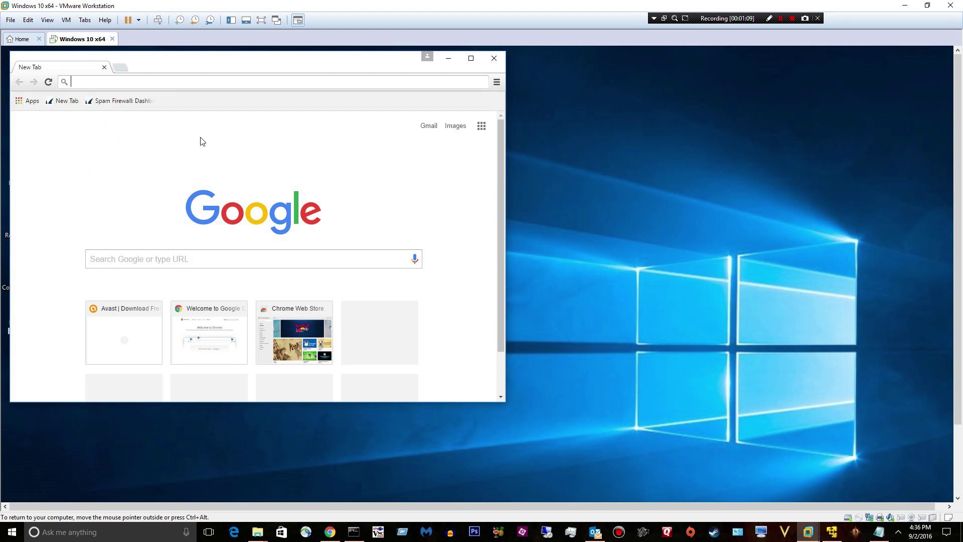
{"action": "left_click", "coordinate": [121, 254]}
{"action": "type", "text": "e"}
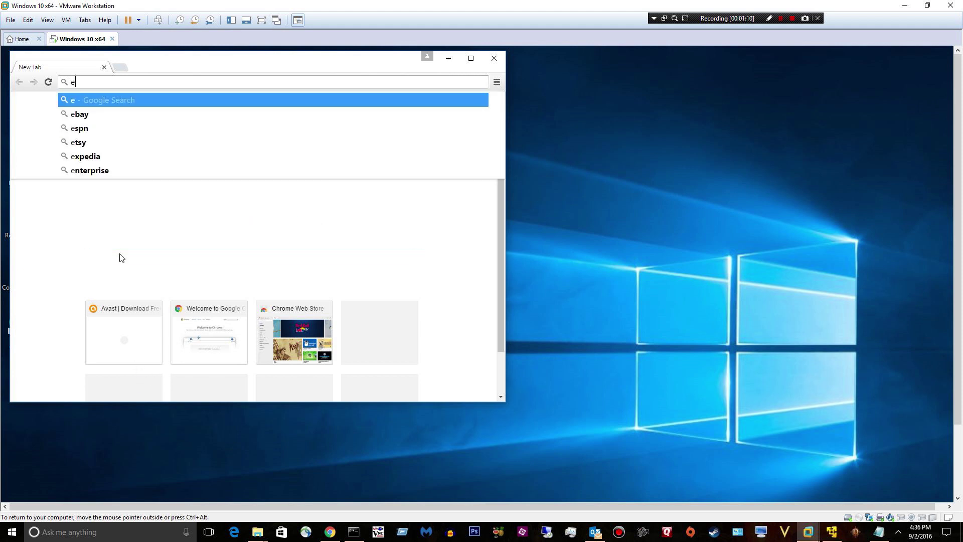
{"action": "type", "text": " t"}
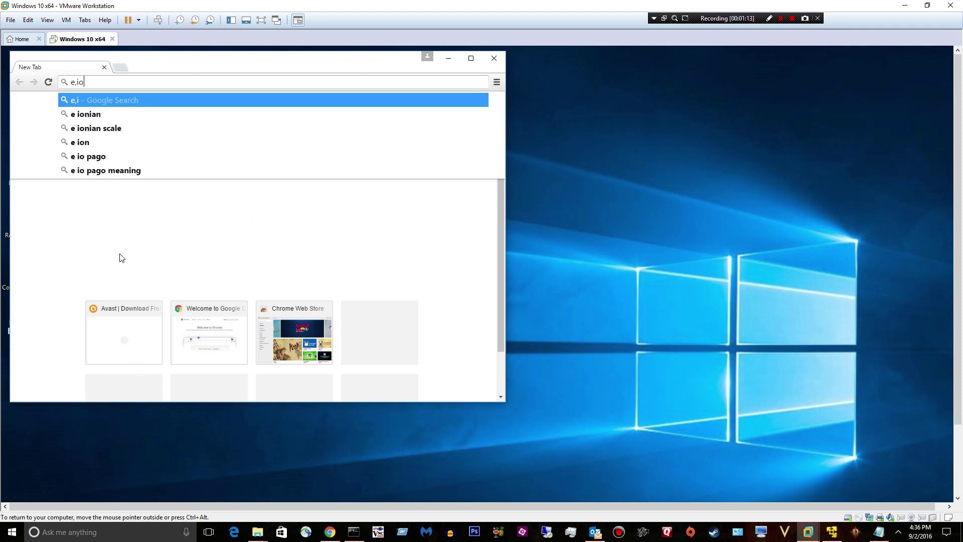
{"action": "key", "text": "BackSpace"}
{"action": "key", "text": "BackSpace"}
{"action": "type", "text": "miso"}
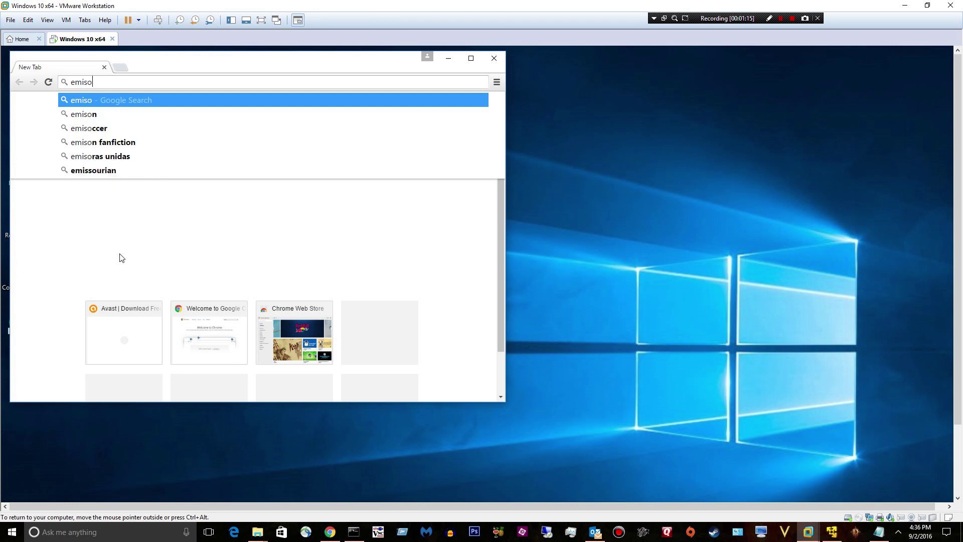
{"action": "key", "text": "BackSpace"}
{"action": "key", "text": "BackSpace"}
{"action": "key", "text": "BackSpace"}
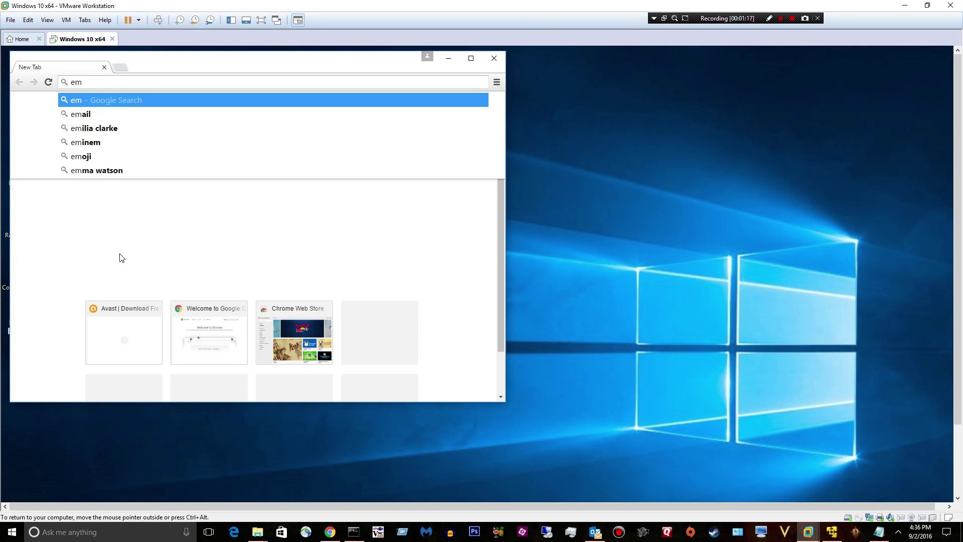
{"action": "type", "text": "si"}
{"action": "key", "text": "Down"}
{"action": "key", "text": "Return"}
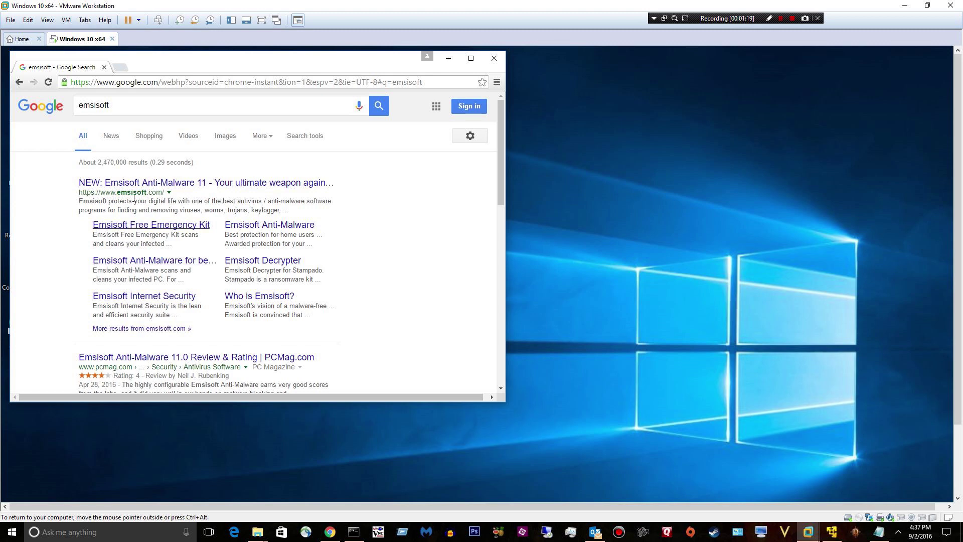
Open the emsisoft.com result and go to For Home > Internet Security, scrolling to its download offer
{"action": "left_click", "coordinate": [108, 184]}
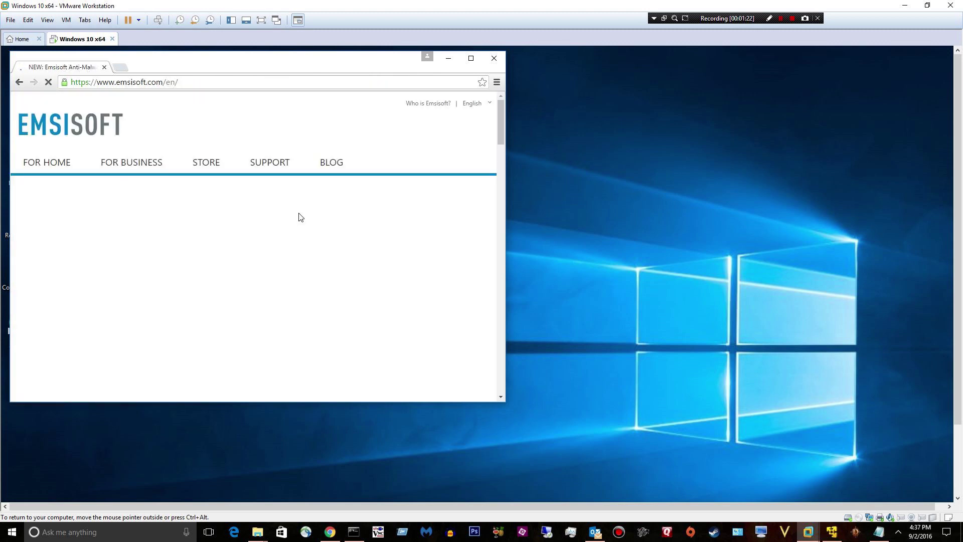
{"action": "left_click", "coordinate": [44, 164]}
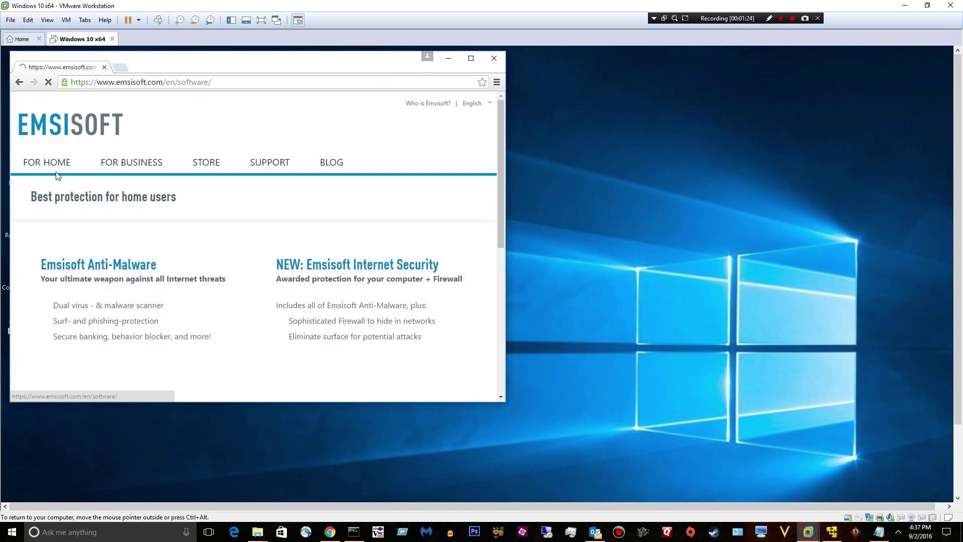
{"action": "mouse_move", "coordinate": [50, 178]}
{"action": "left_click", "coordinate": [95, 213]}
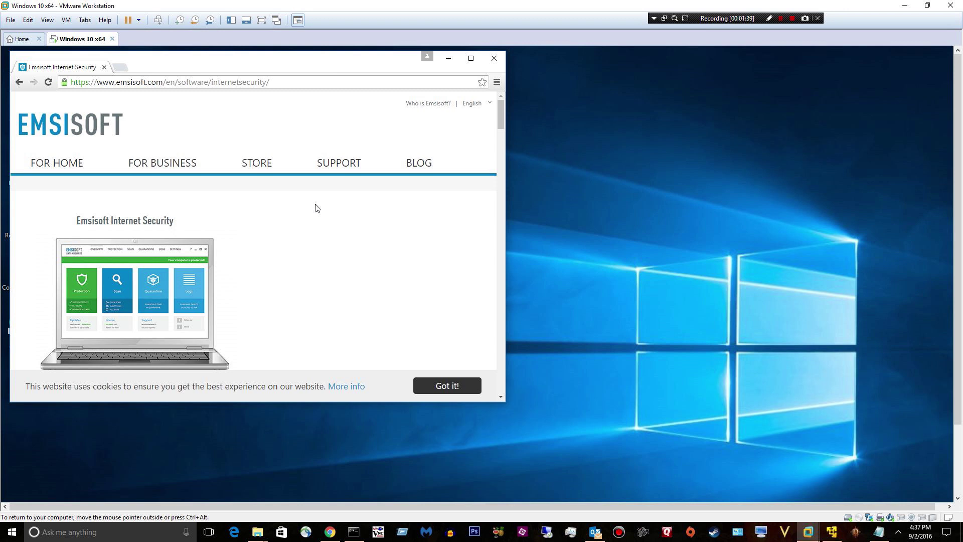
{"action": "scroll", "coordinate": [406, 265], "scroll_direction": "down", "scroll_amount": 5}
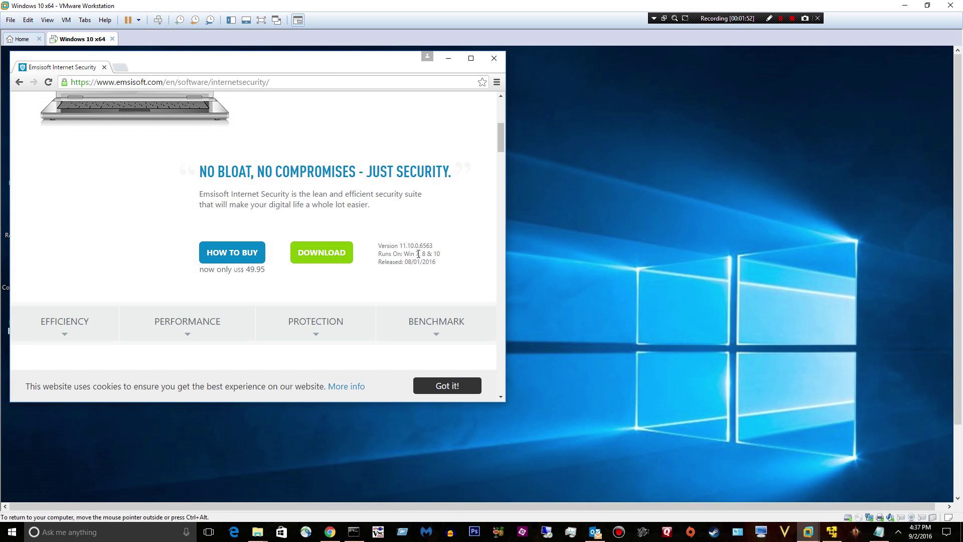
Download EmsisoftInternetSecuritySetup.exe and run it, approving the User Account Control prompt
{"action": "left_click", "coordinate": [337, 253]}
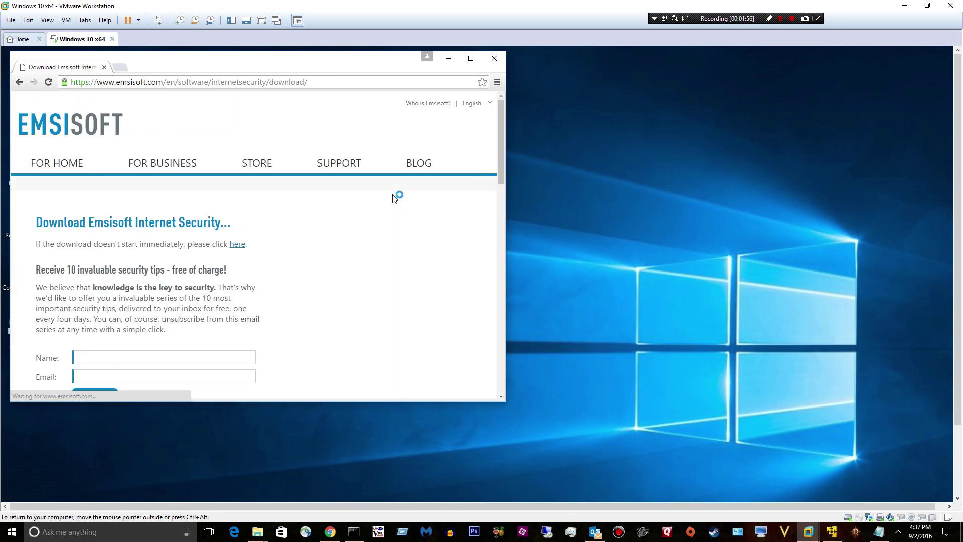
{"action": "scroll", "coordinate": [392, 196], "scroll_direction": "down", "scroll_amount": 2}
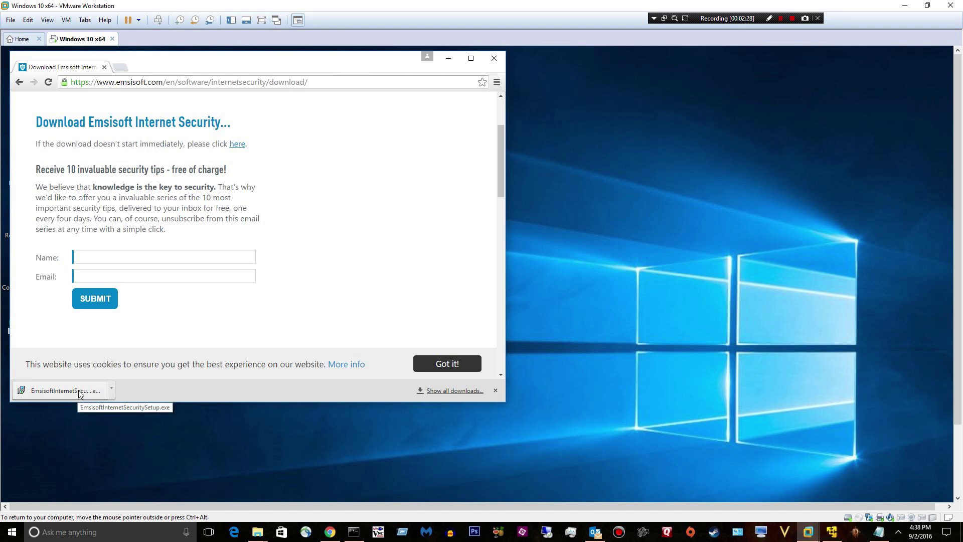
{"action": "left_click", "coordinate": [78, 393]}
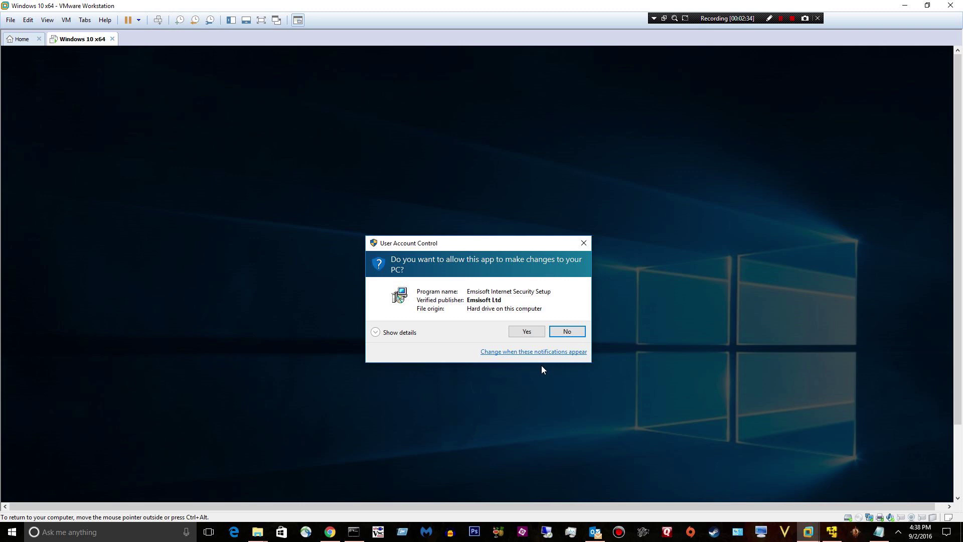
{"action": "left_click", "coordinate": [524, 331]}
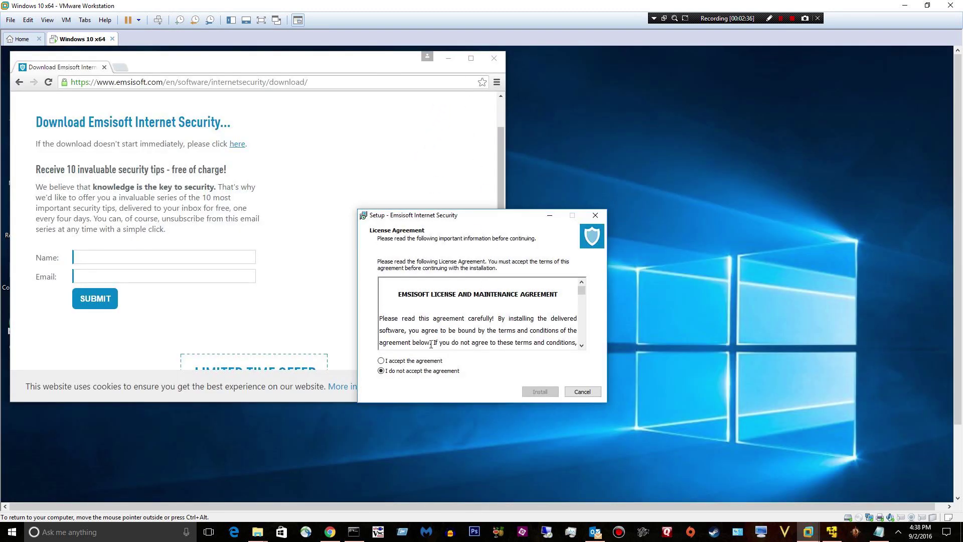
Accept the license agreement, install Emsisoft Internet Security, close Chrome and select the new shortcut
{"action": "left_click", "coordinate": [392, 363]}
{"action": "left_click", "coordinate": [532, 393]}
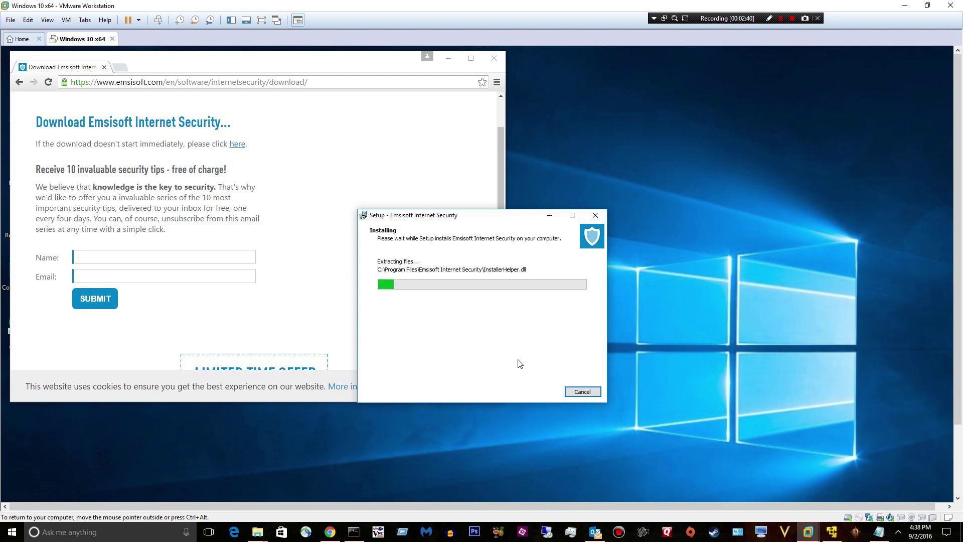
{"action": "left_click", "coordinate": [494, 58]}
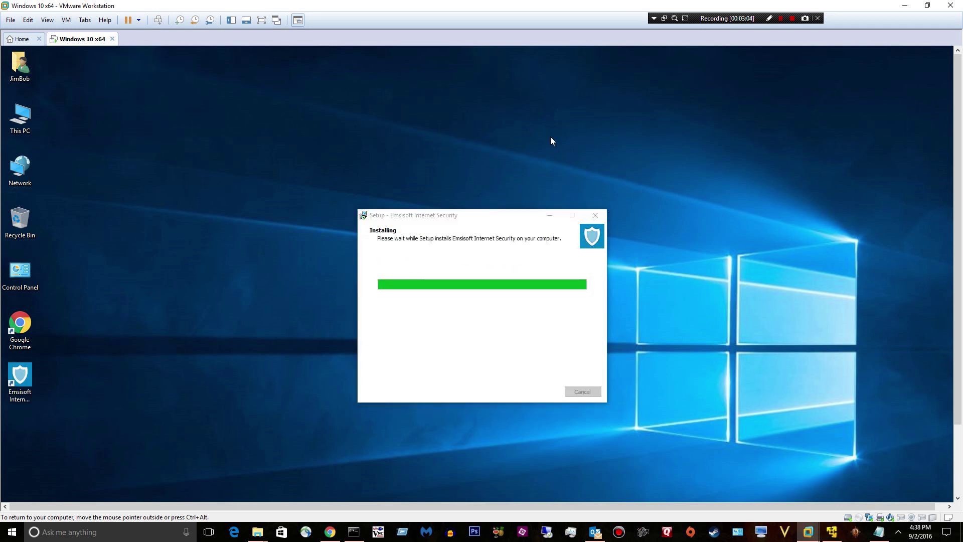
{"action": "left_click", "coordinate": [22, 377]}
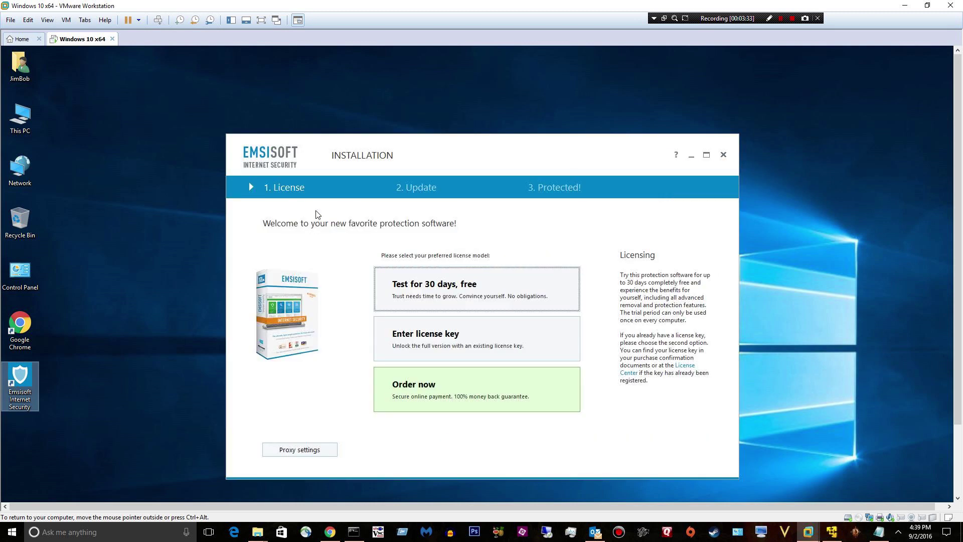
Choose the free 30-day trial, join the Anti-Malware Network, enable PUP detections and finish installation
{"action": "left_click", "coordinate": [401, 289]}
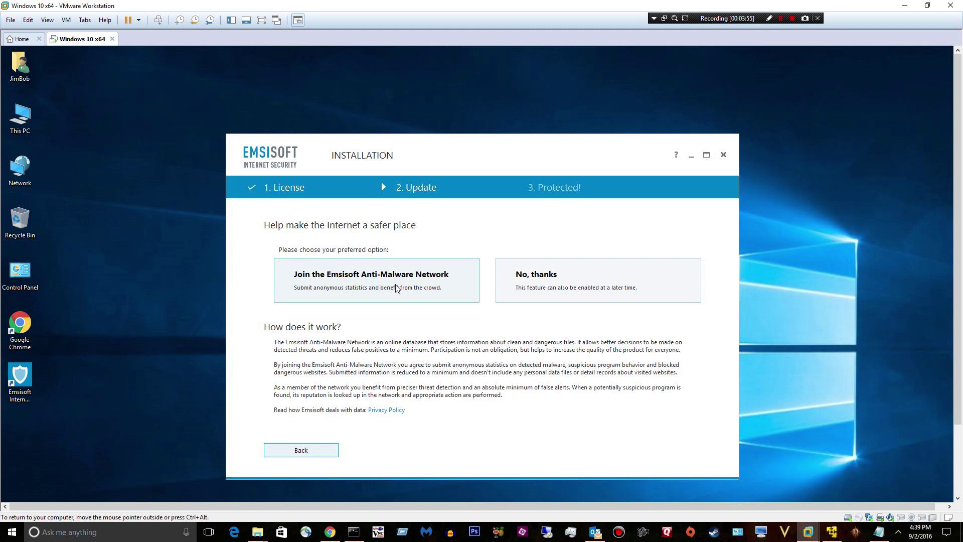
{"action": "left_click", "coordinate": [392, 300]}
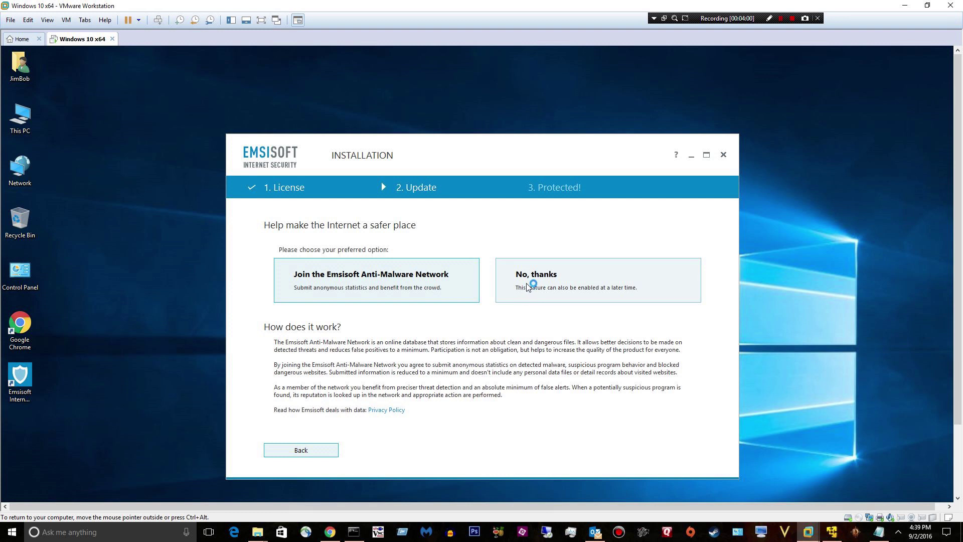
{"action": "left_click", "coordinate": [361, 286]}
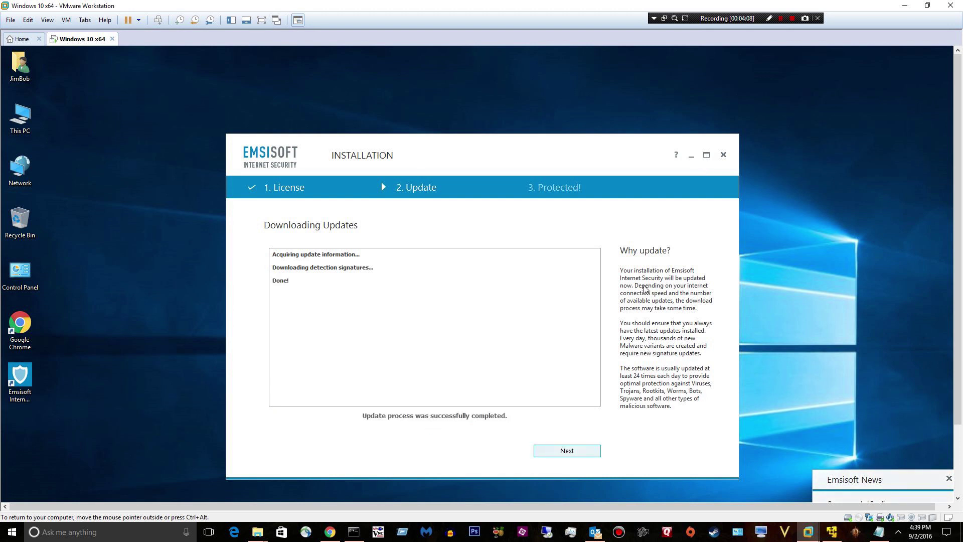
{"action": "left_click", "coordinate": [568, 455]}
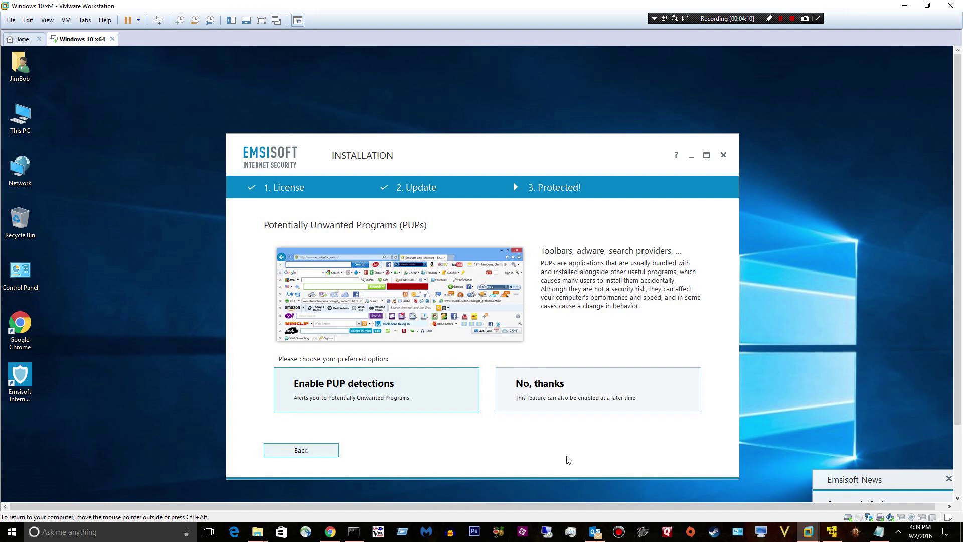
{"action": "left_click", "coordinate": [380, 391]}
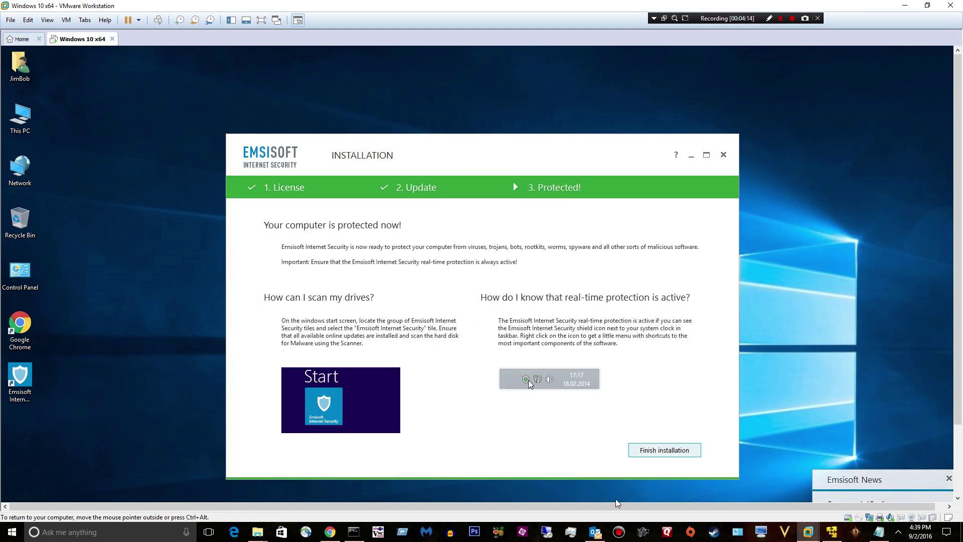
{"action": "left_click", "coordinate": [647, 454]}
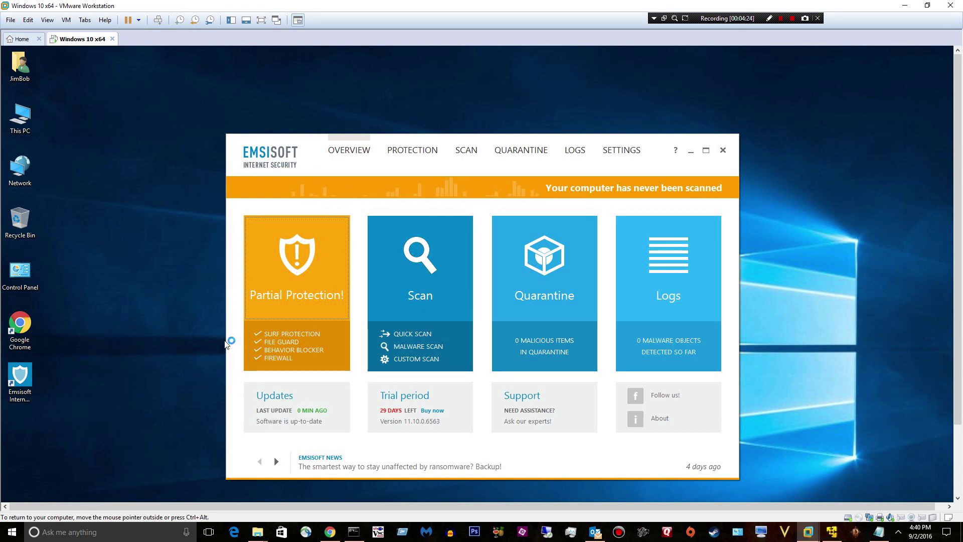
Run a Quick Scan (nothing found in 62402 files), close Emsisoft and minimize the test VM
{"action": "left_click", "coordinate": [289, 273]}
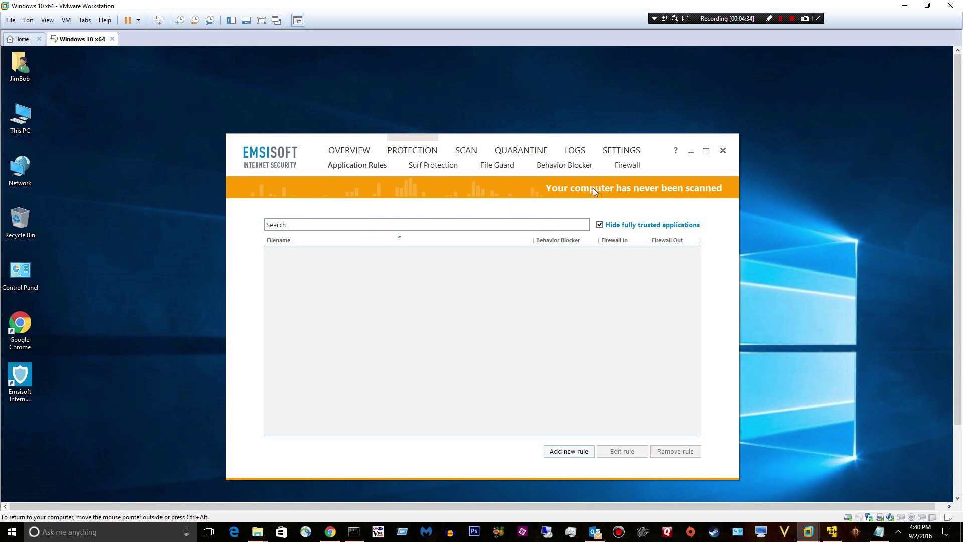
{"action": "left_click", "coordinate": [347, 151]}
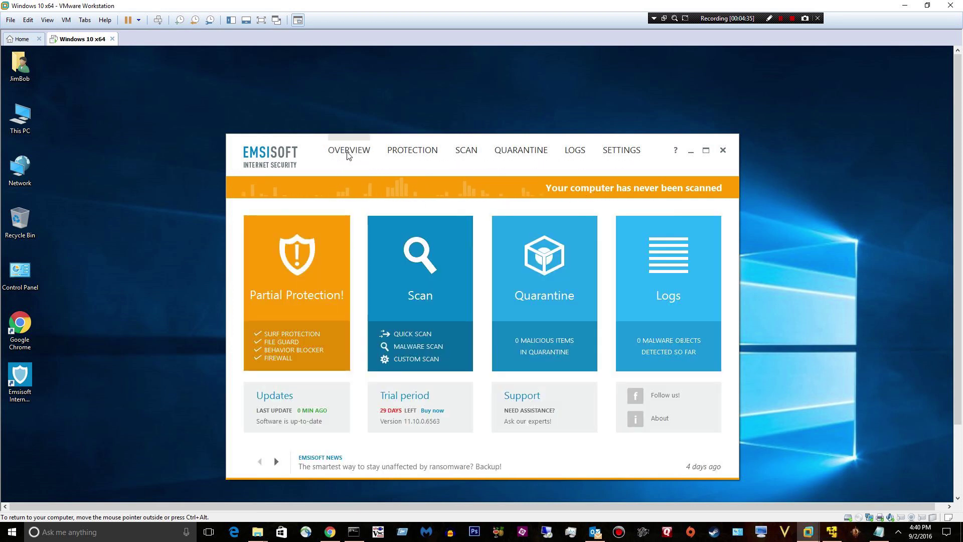
{"action": "left_click", "coordinate": [404, 291]}
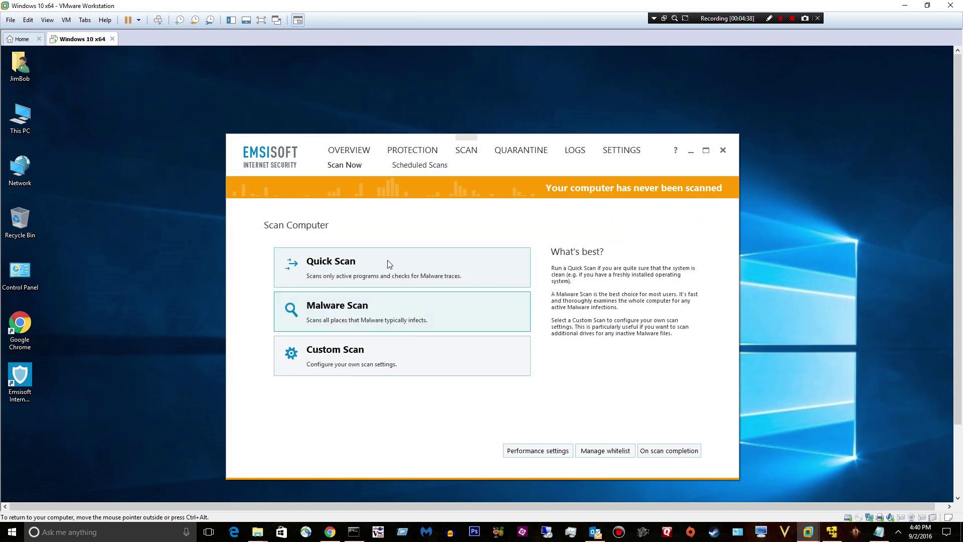
{"action": "left_click", "coordinate": [399, 267]}
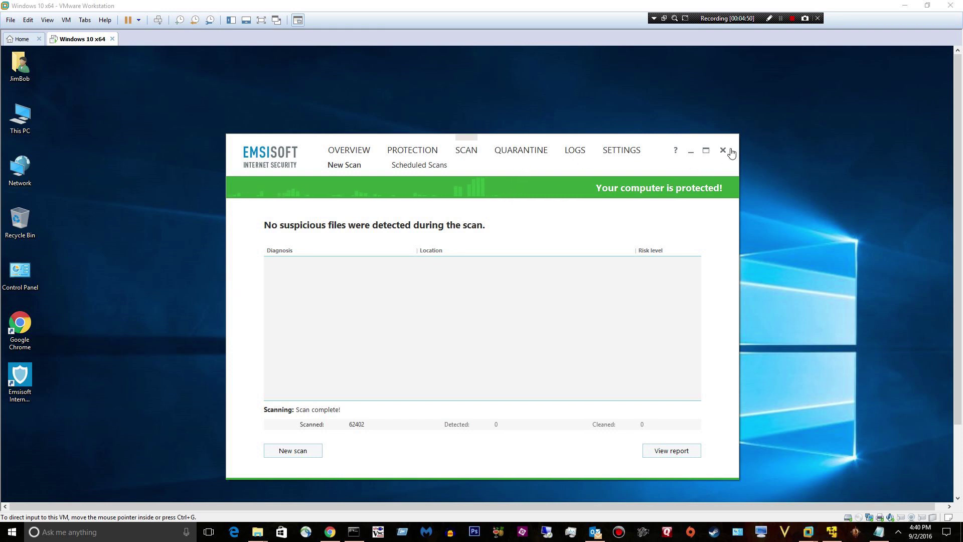
{"action": "left_click", "coordinate": [757, 380]}
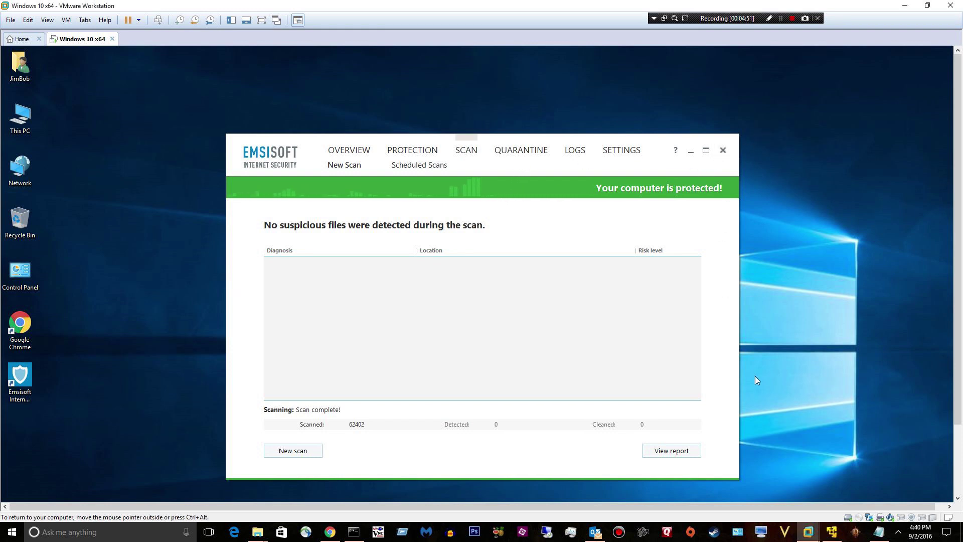
{"action": "left_click", "coordinate": [723, 150]}
{"action": "left_click", "coordinate": [927, 5]}
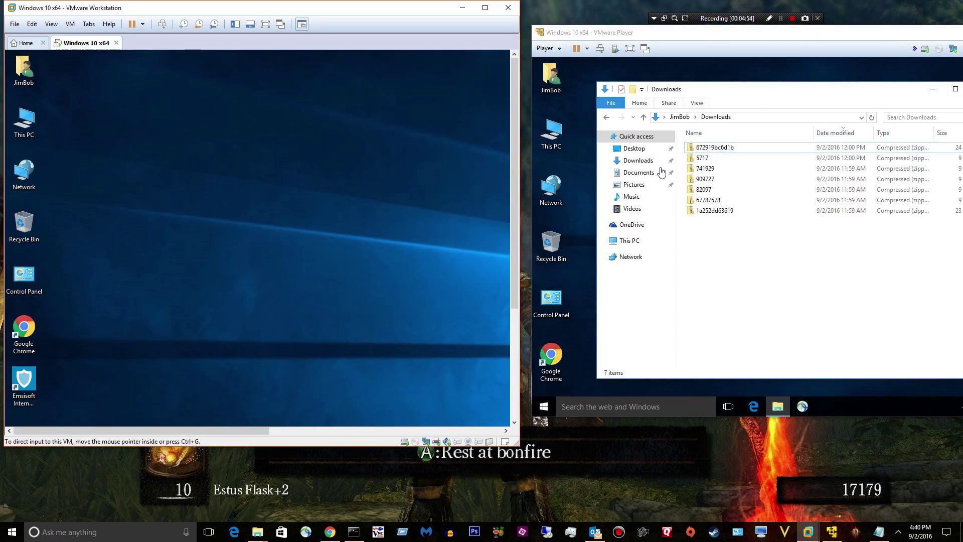
Drag the 672919bc6d1b zip from the other VM's Downloads onto the test VM desktop and select it
{"action": "left_click", "coordinate": [709, 151]}
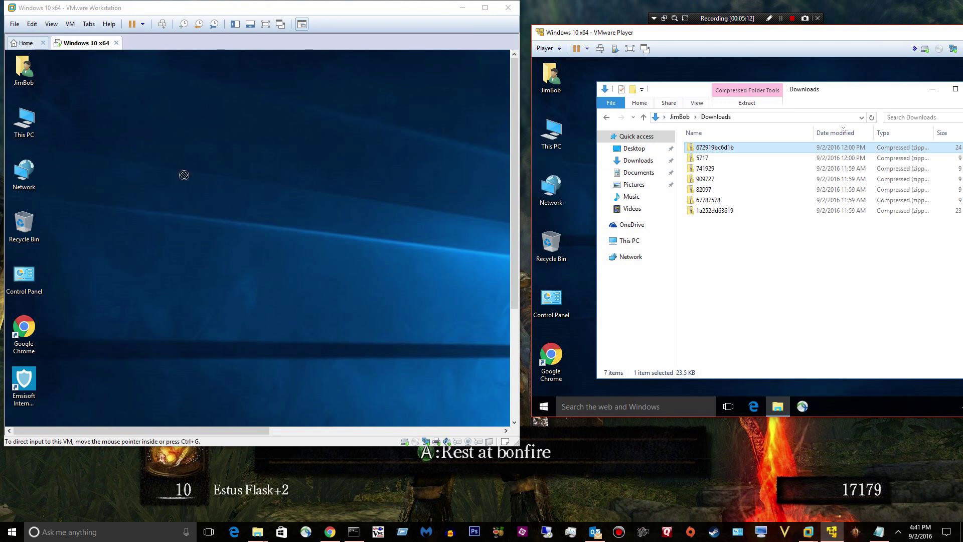
{"action": "left_click_drag", "start_coordinate": [184, 175], "coordinate": [703, 277]}
{"action": "left_click_drag", "start_coordinate": [677, 32], "coordinate": [677, 56]}
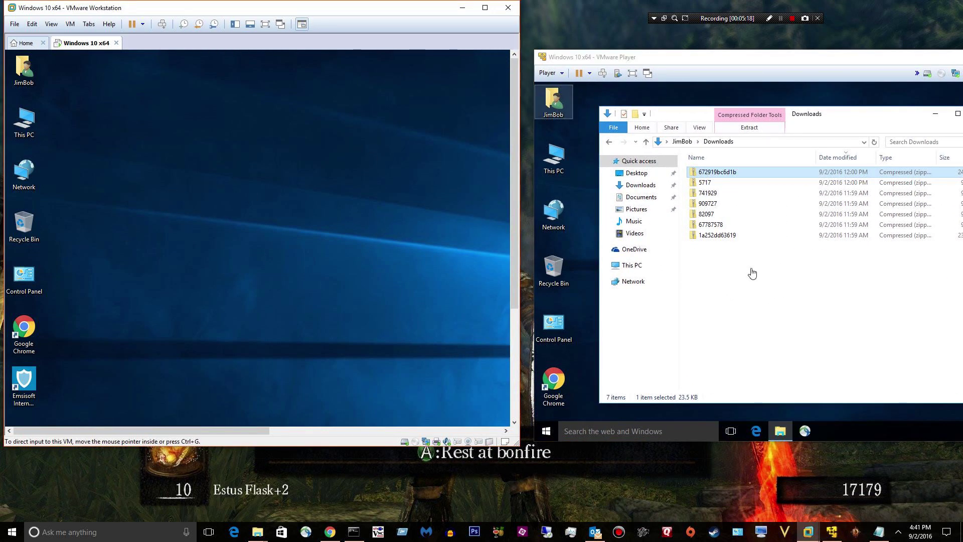
{"action": "left_click", "coordinate": [757, 296]}
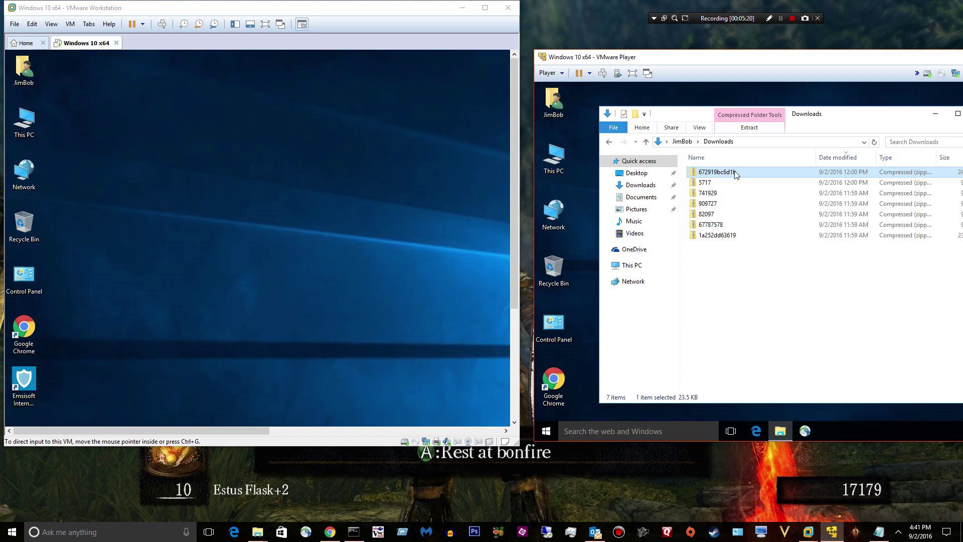
{"action": "left_click_drag", "start_coordinate": [736, 174], "coordinate": [412, 151]}
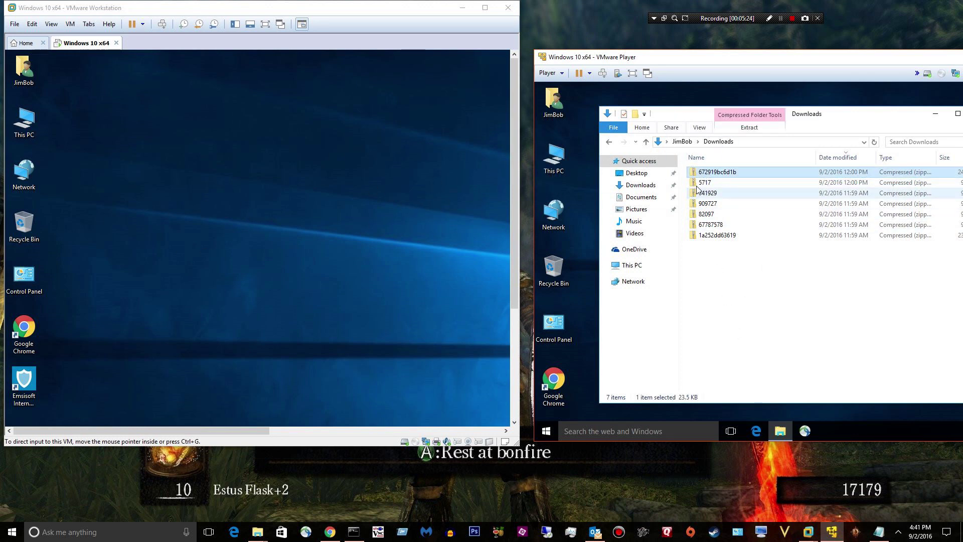
{"action": "mouse_move", "coordinate": [697, 186]}
{"action": "left_mouse_down"}
{"action": "mouse_move", "coordinate": [204, 226]}
{"action": "mouse_move", "coordinate": [359, 225]}
{"action": "mouse_move", "coordinate": [730, 295]}
{"action": "mouse_move", "coordinate": [694, 185]}
{"action": "left_mouse_up"}
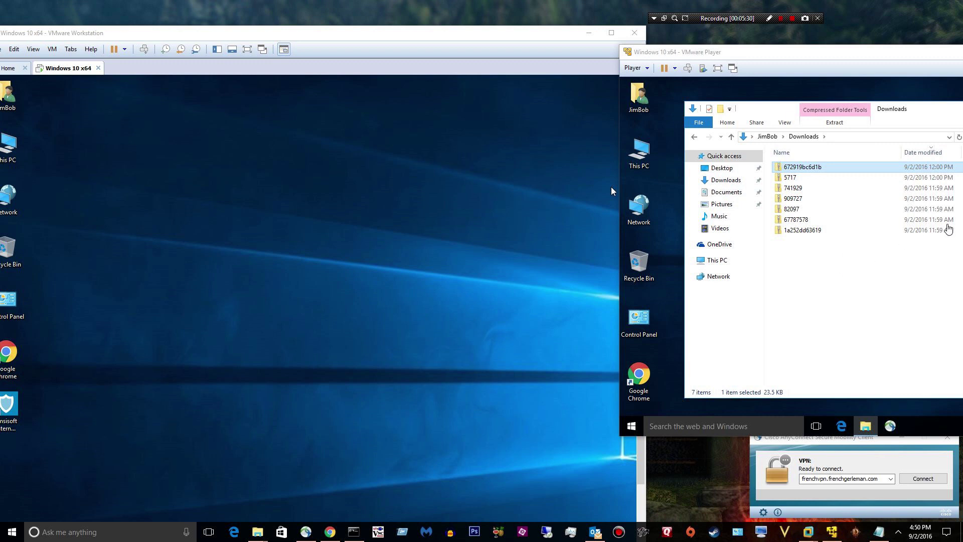
{"action": "left_click", "coordinate": [948, 440]}
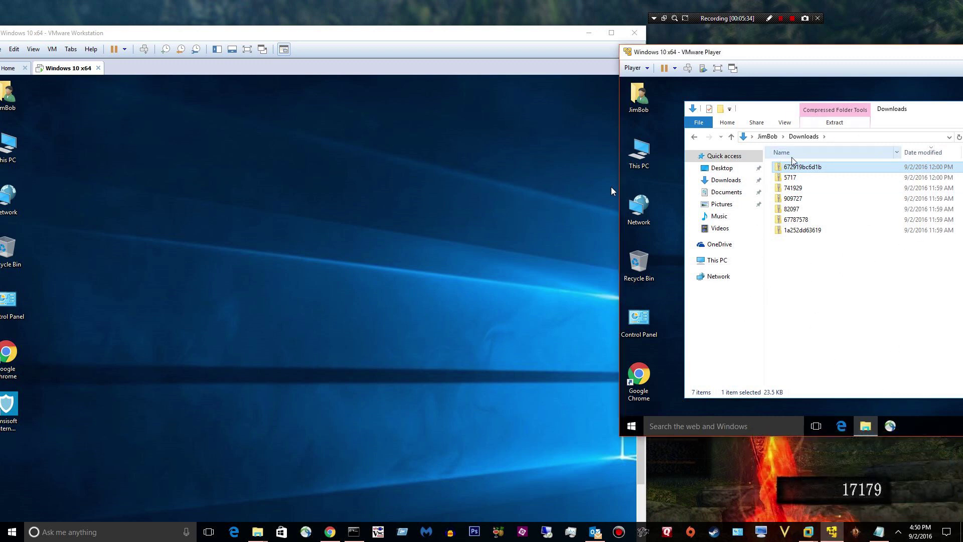
{"action": "left_click_drag", "start_coordinate": [781, 169], "coordinate": [237, 195]}
{"action": "left_click_drag", "start_coordinate": [120, 34], "coordinate": [148, 0]}
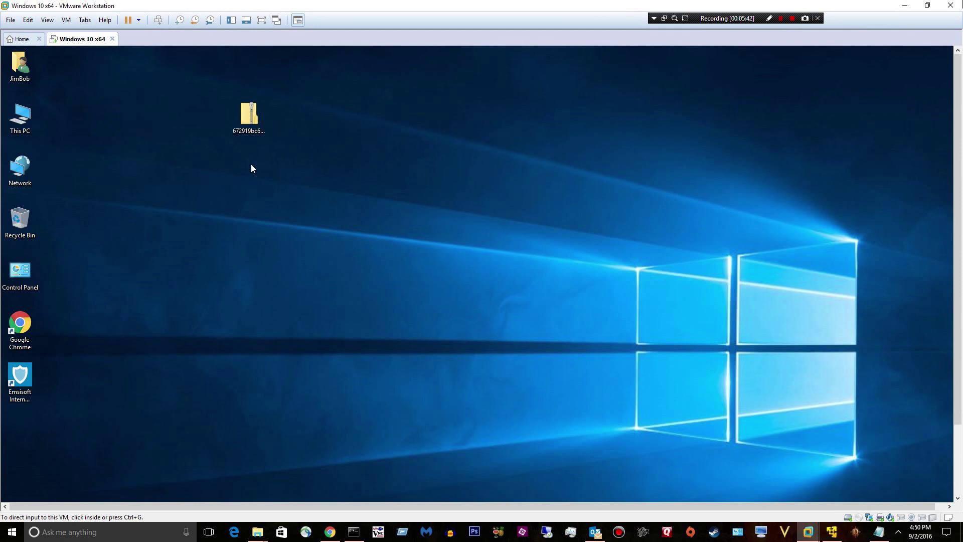
{"action": "key", "text": "super+Down"}
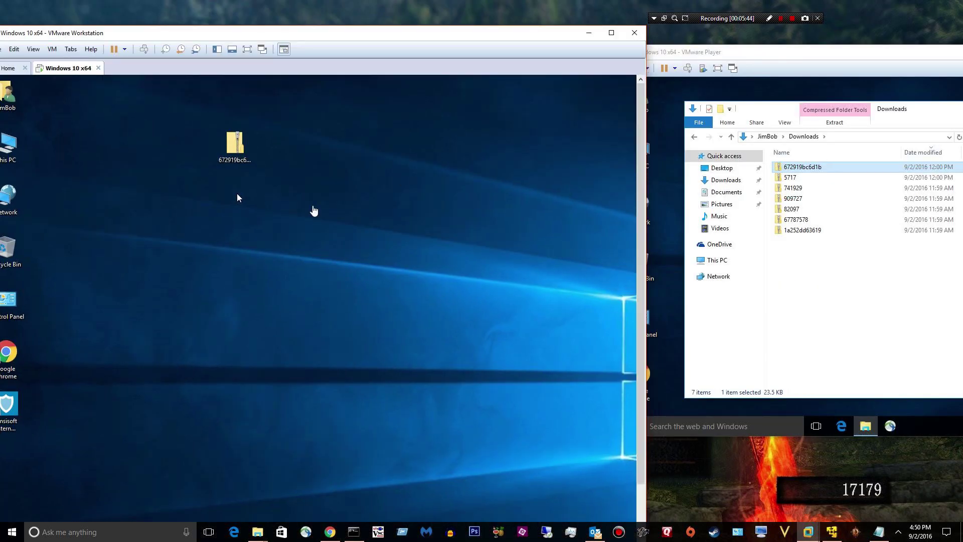
{"action": "left_click", "coordinate": [237, 145]}
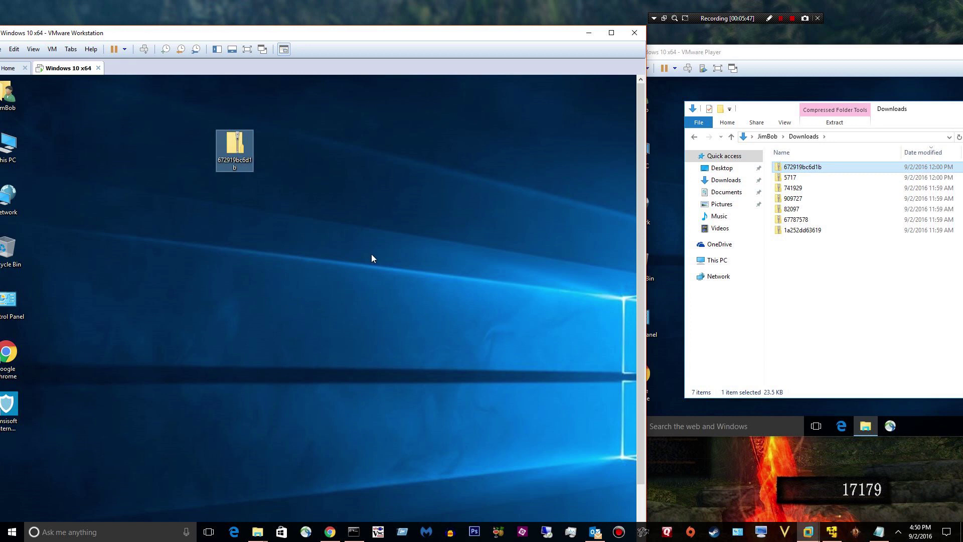
Scan the desktop zip with Emsisoft Internet Security, which flags Trojan.JS.Downloader.FJP
{"action": "right_click", "coordinate": [236, 145]}
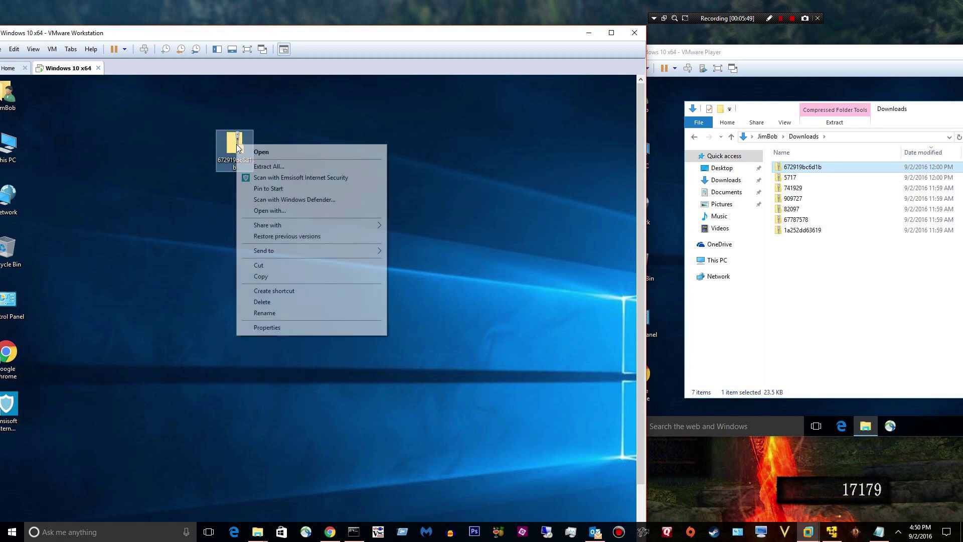
{"action": "left_click", "coordinate": [279, 178]}
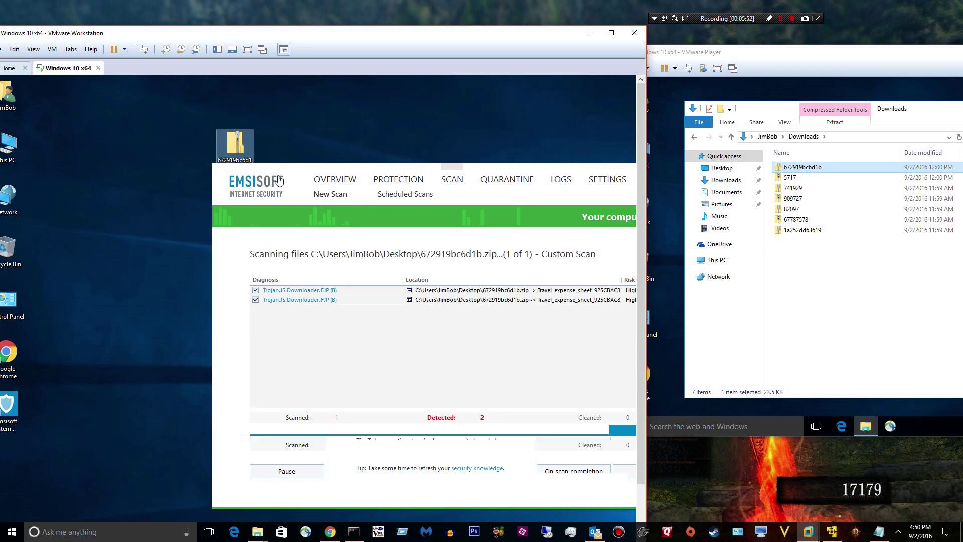
{"action": "left_click_drag", "start_coordinate": [389, 169], "coordinate": [241, 164]}
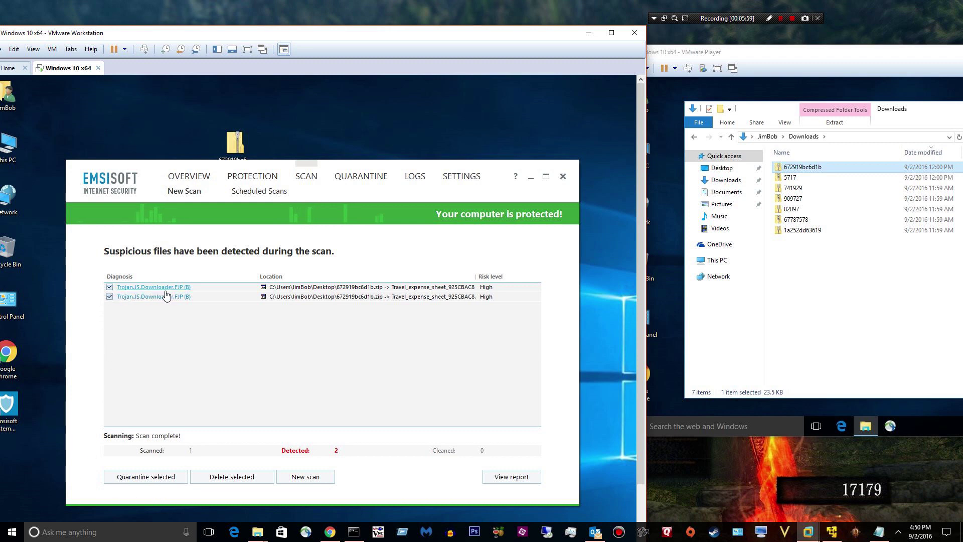
Quarantine the detections, delete the remaining Trojan.JS.Downloader entry, and close the results window
{"action": "left_click", "coordinate": [146, 476]}
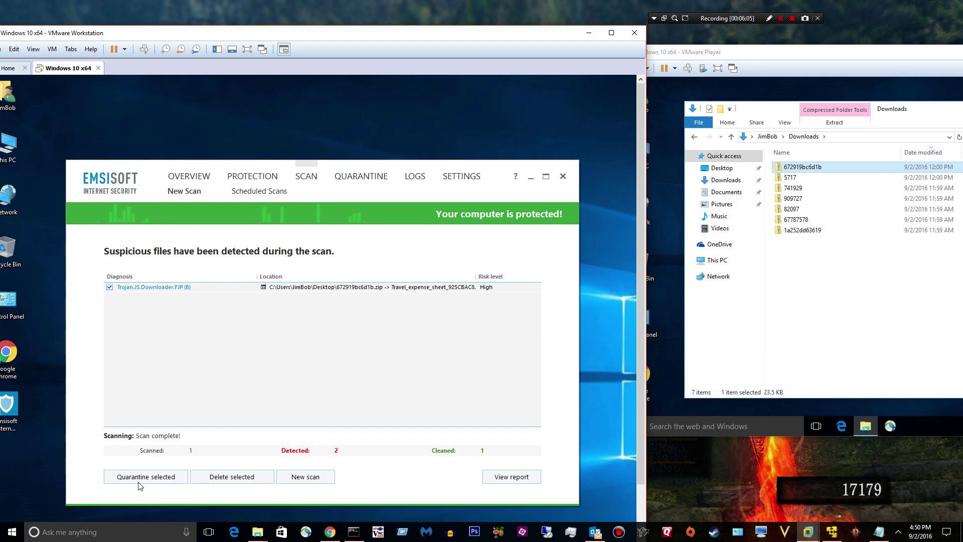
{"action": "left_click", "coordinate": [188, 288]}
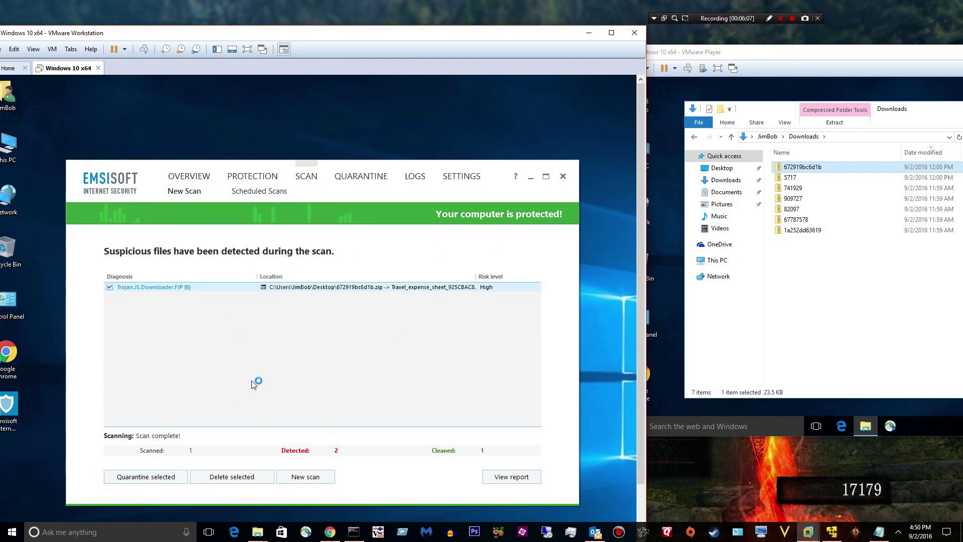
{"action": "left_click", "coordinate": [480, 85]}
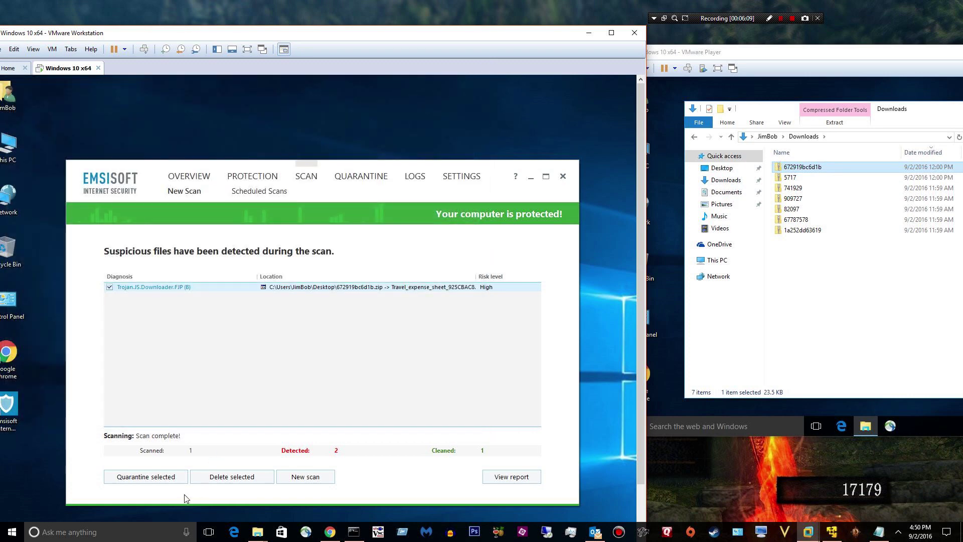
{"action": "left_click", "coordinate": [146, 481]}
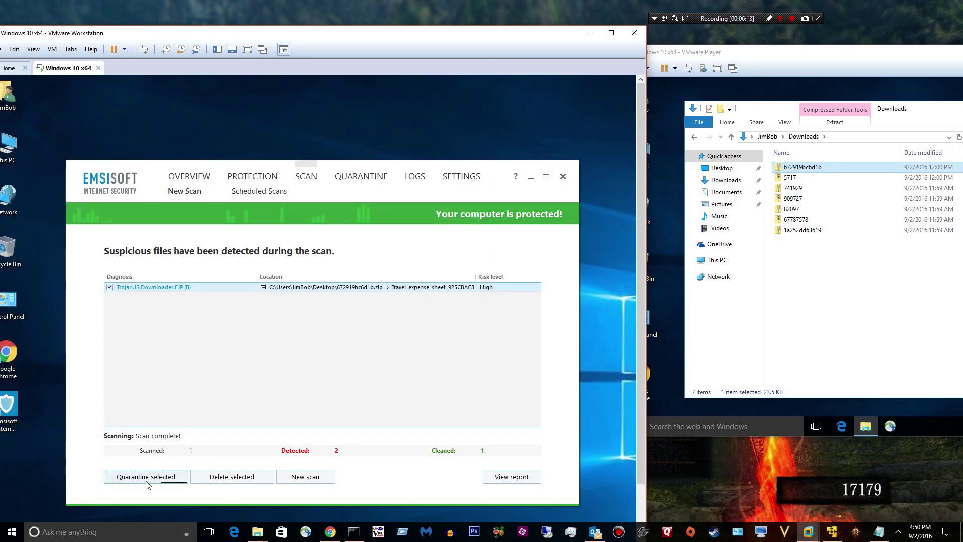
{"action": "left_click", "coordinate": [241, 476]}
{"action": "left_click", "coordinate": [326, 368]}
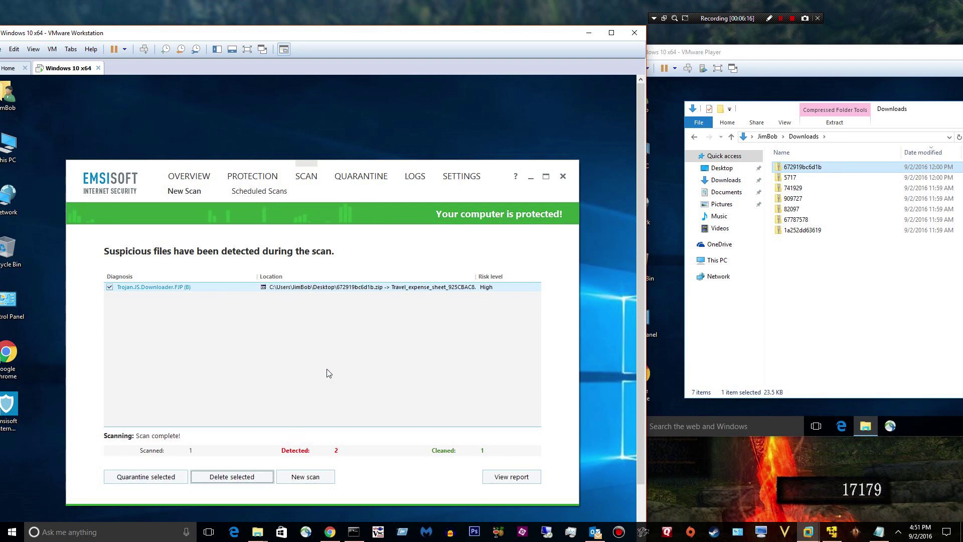
{"action": "left_click", "coordinate": [563, 176]}
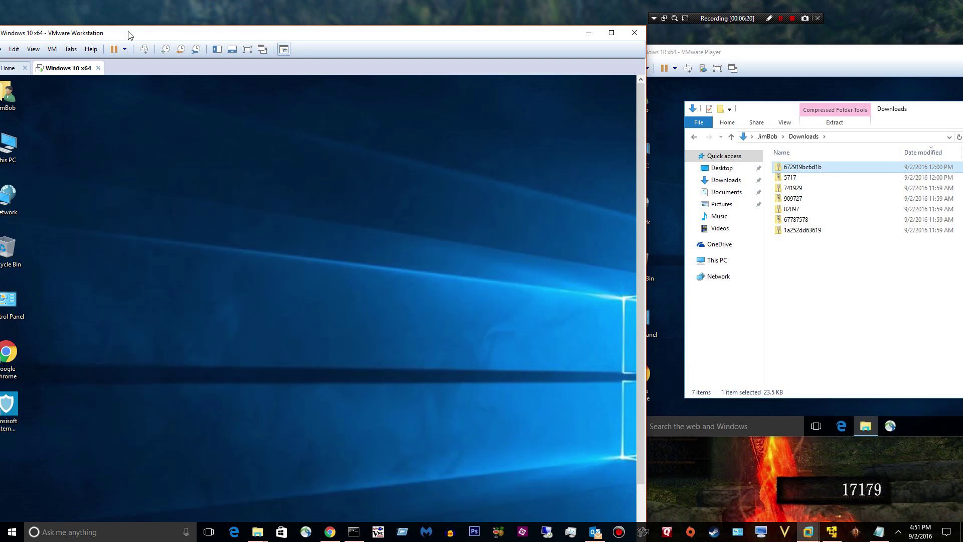
{"action": "left_click_drag", "start_coordinate": [127, 32], "coordinate": [147, 15]}
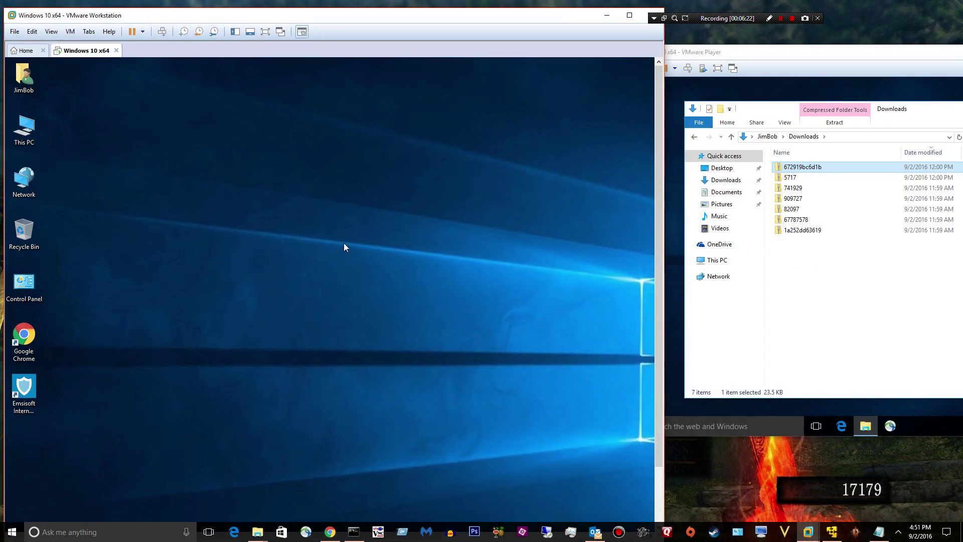
Copy the 5717 sample onto the test VM desktop and scan it with Emsisoft
{"action": "left_click", "coordinate": [836, 287]}
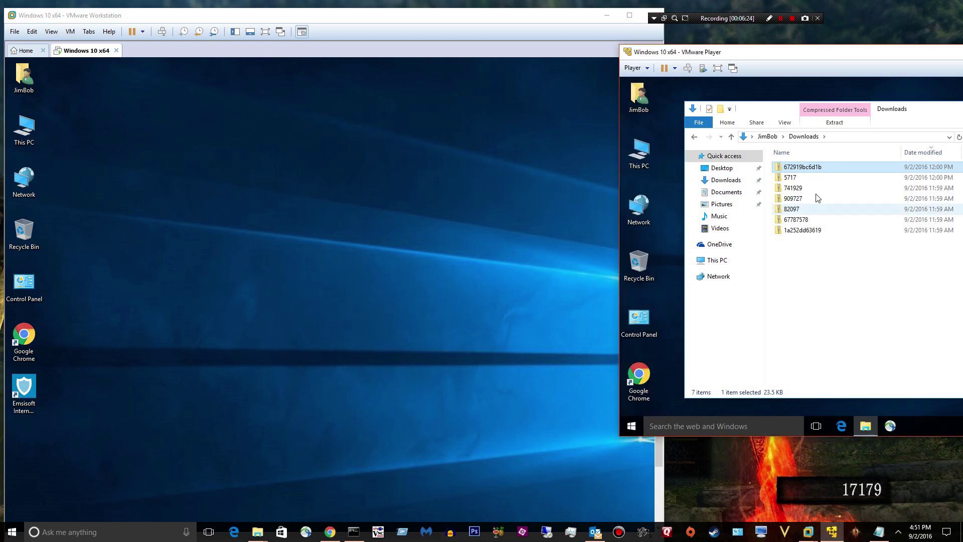
{"action": "left_click", "coordinate": [785, 180]}
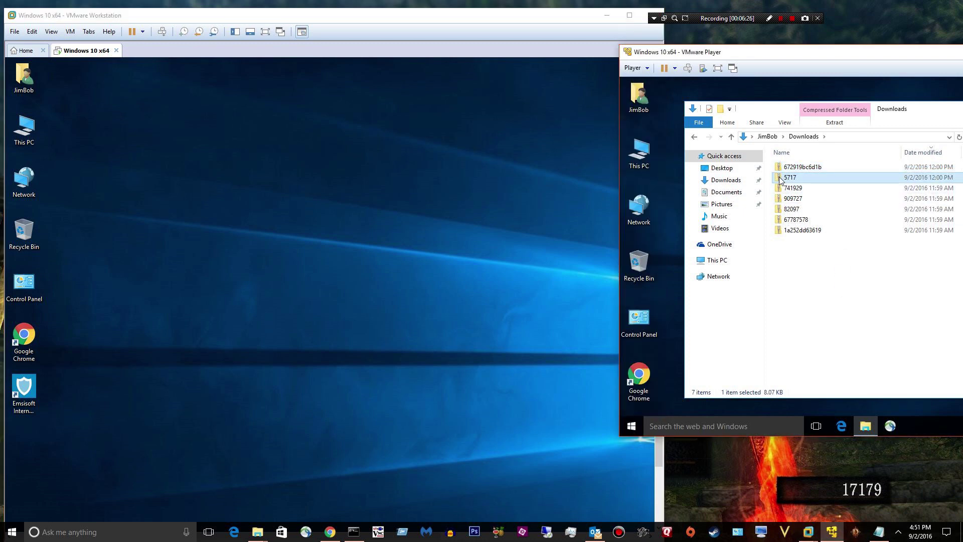
{"action": "left_click_drag", "start_coordinate": [781, 180], "coordinate": [295, 210]}
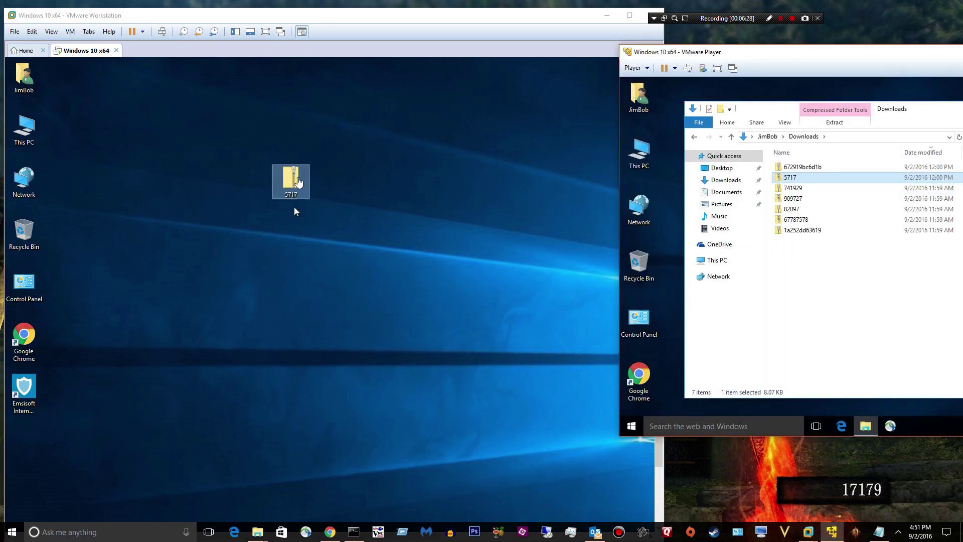
{"action": "right_click", "coordinate": [290, 174]}
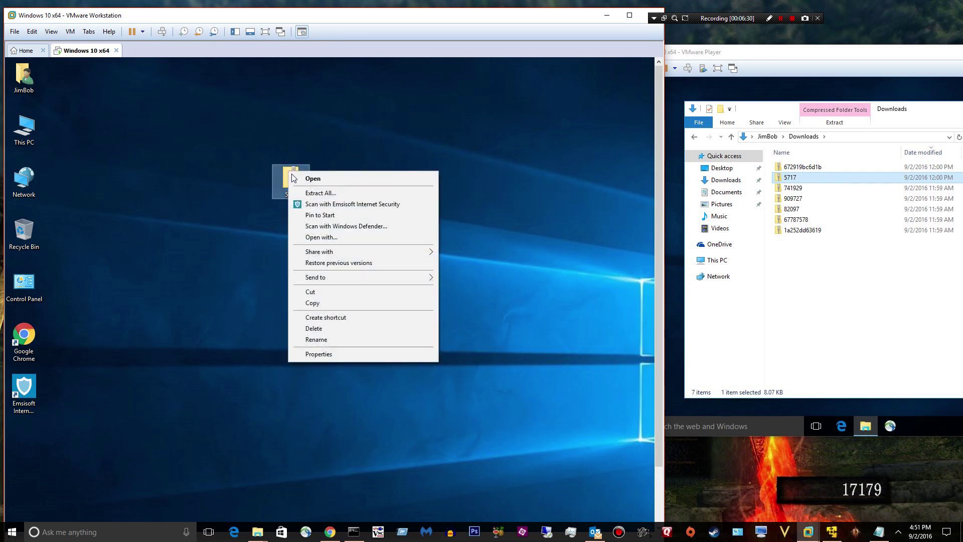
{"action": "left_click", "coordinate": [321, 200]}
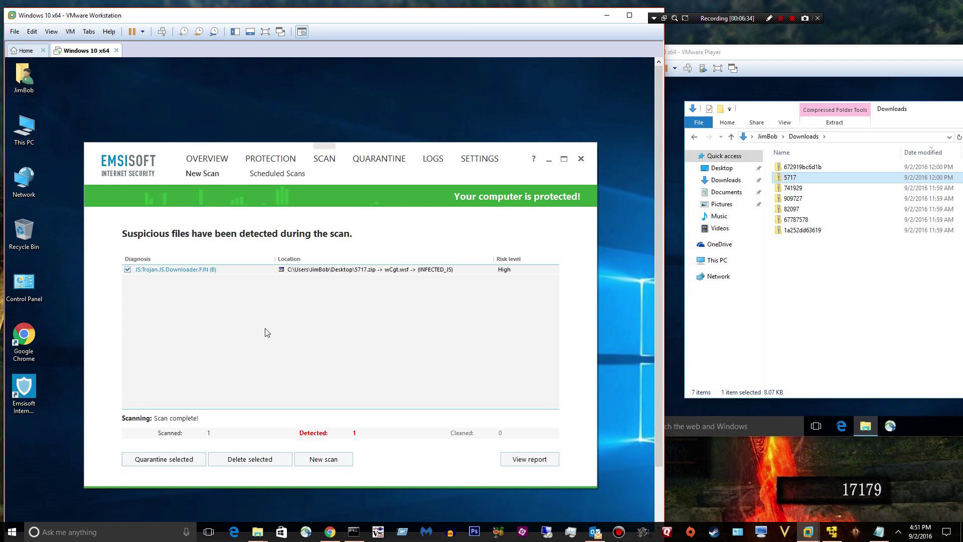
Quarantine the detected Trojan.JS.Downloader.FJN and close the scan results
{"action": "left_click", "coordinate": [222, 275]}
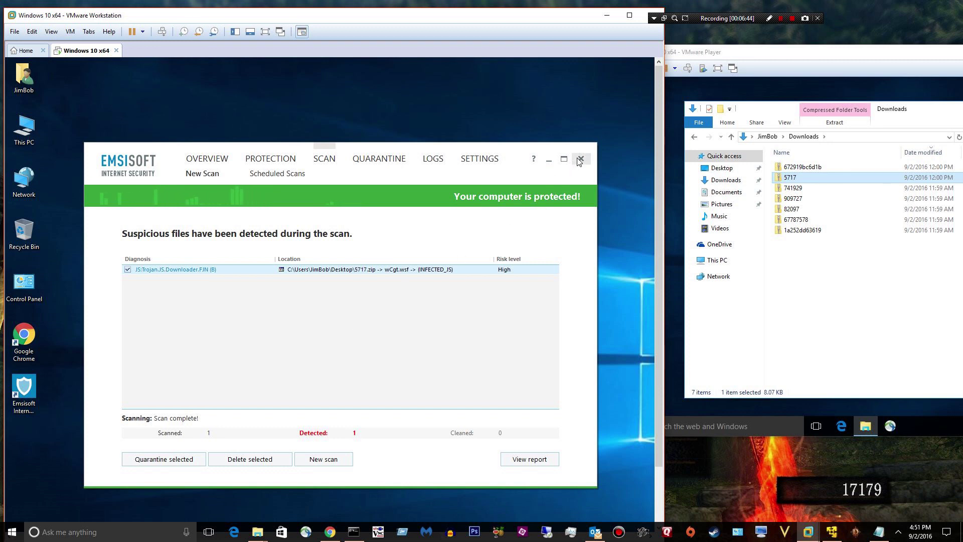
{"action": "right_click", "coordinate": [293, 274]}
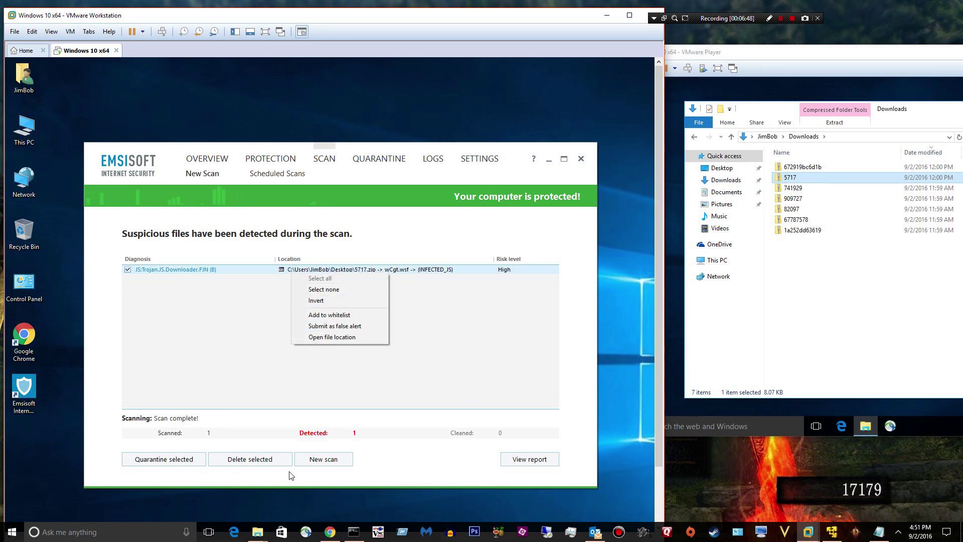
{"action": "left_click", "coordinate": [252, 404]}
{"action": "left_click", "coordinate": [181, 460]}
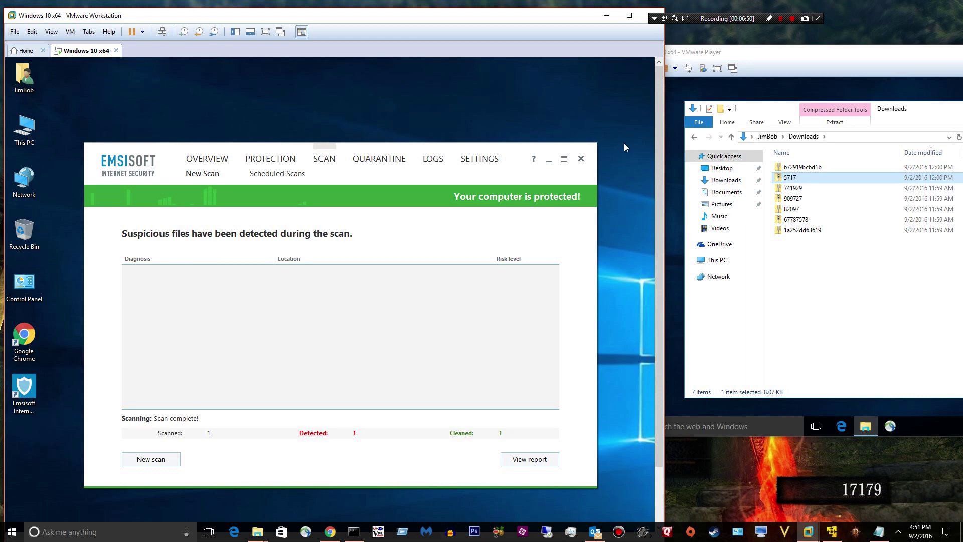
{"action": "left_click", "coordinate": [581, 159]}
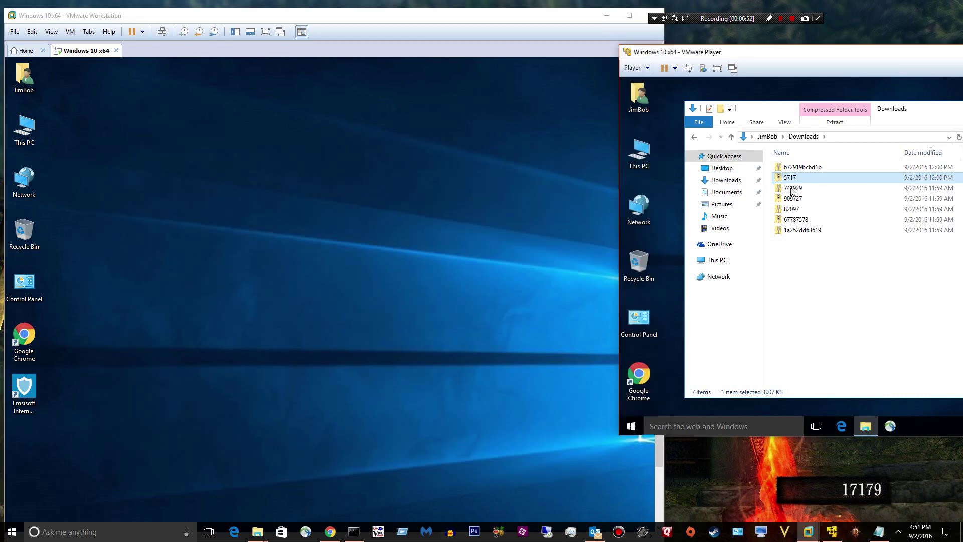
Copy the 741929 zip onto the VM desktop and extract cPXwd17RU from it
{"action": "left_click_drag", "start_coordinate": [792, 189], "coordinate": [440, 159]}
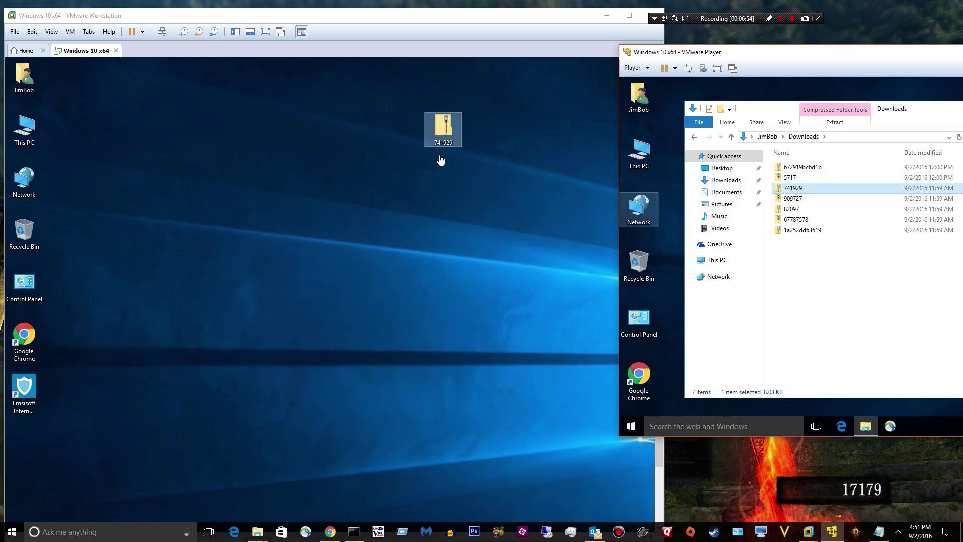
{"action": "double_click", "coordinate": [438, 124]}
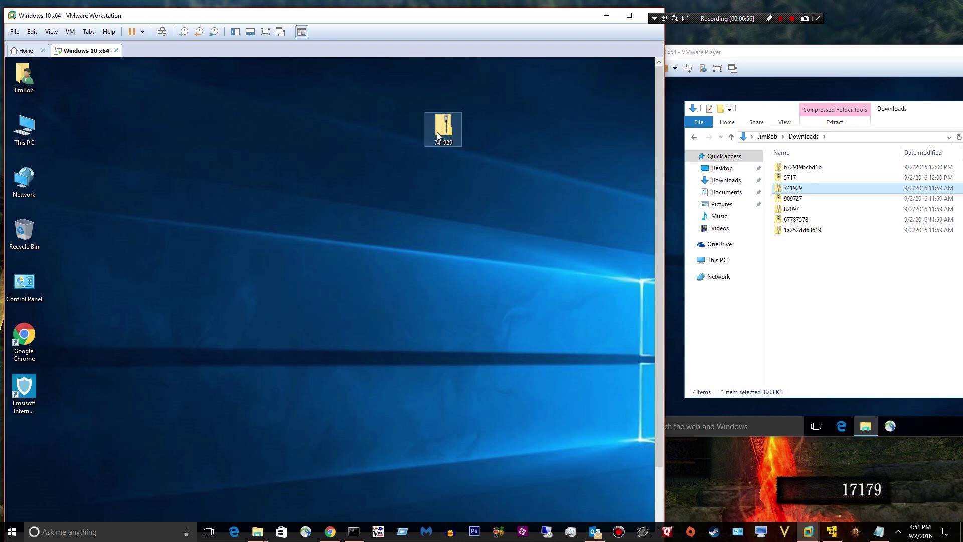
{"action": "left_click_drag", "start_coordinate": [314, 230], "coordinate": [140, 145]}
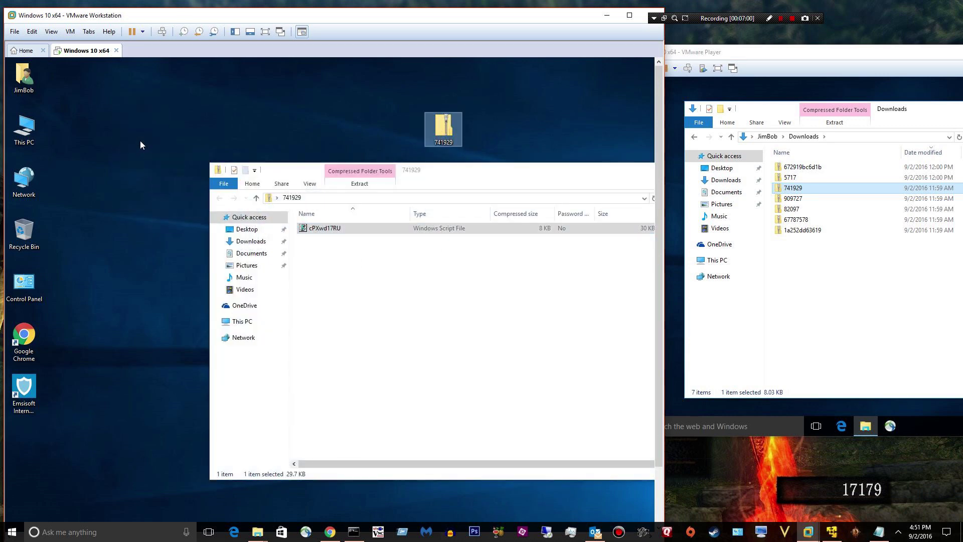
{"action": "left_click_drag", "start_coordinate": [521, 161], "coordinate": [409, 157]}
{"action": "left_click", "coordinate": [501, 161]}
Select the extracted cPXwd17RU script and maximize the VMware Workstation window
{"action": "scroll", "coordinate": [656, 311], "scroll_direction": "down", "scroll_amount": 3}
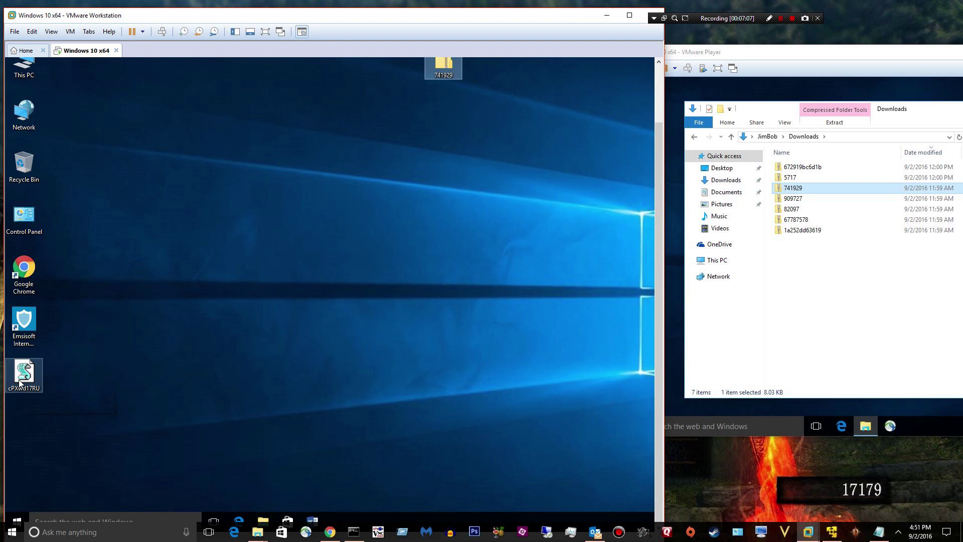
{"action": "left_click", "coordinate": [20, 382]}
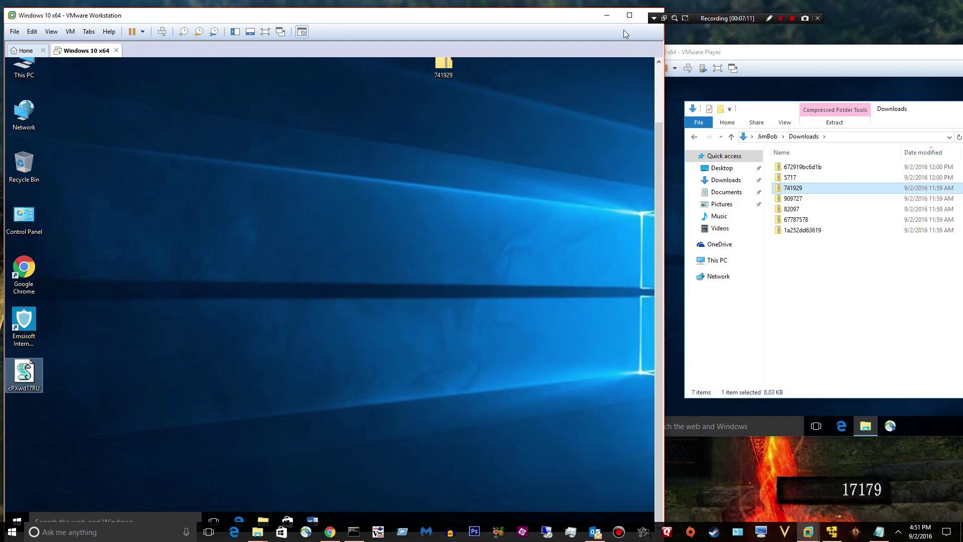
{"action": "left_click", "coordinate": [630, 15]}
{"action": "scroll", "coordinate": [938, 448], "scroll_direction": "down", "scroll_amount": 1}
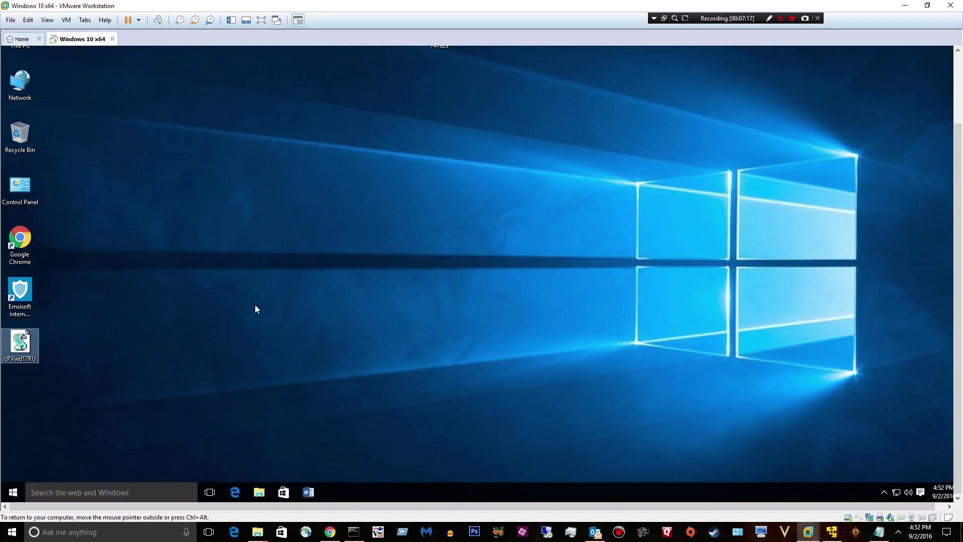
Scan the cPXwd17RU script with Emsisoft and quarantine the detected trojan
{"action": "left_click", "coordinate": [884, 492]}
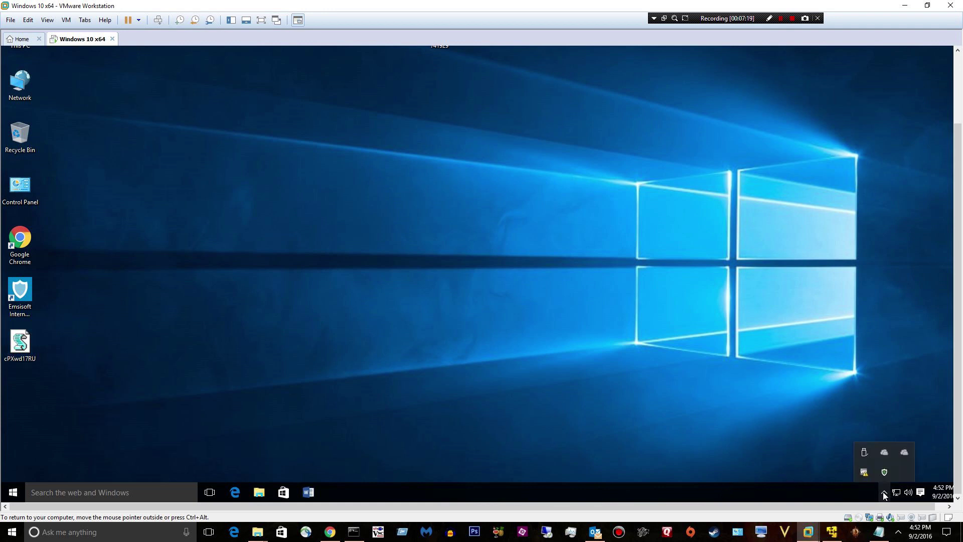
{"action": "left_click", "coordinate": [392, 314]}
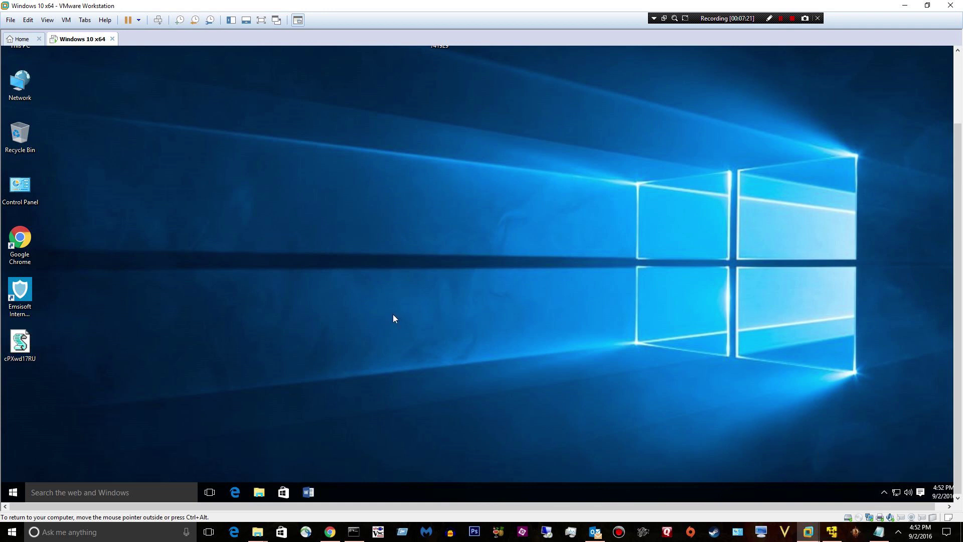
{"action": "right_click", "coordinate": [12, 347]}
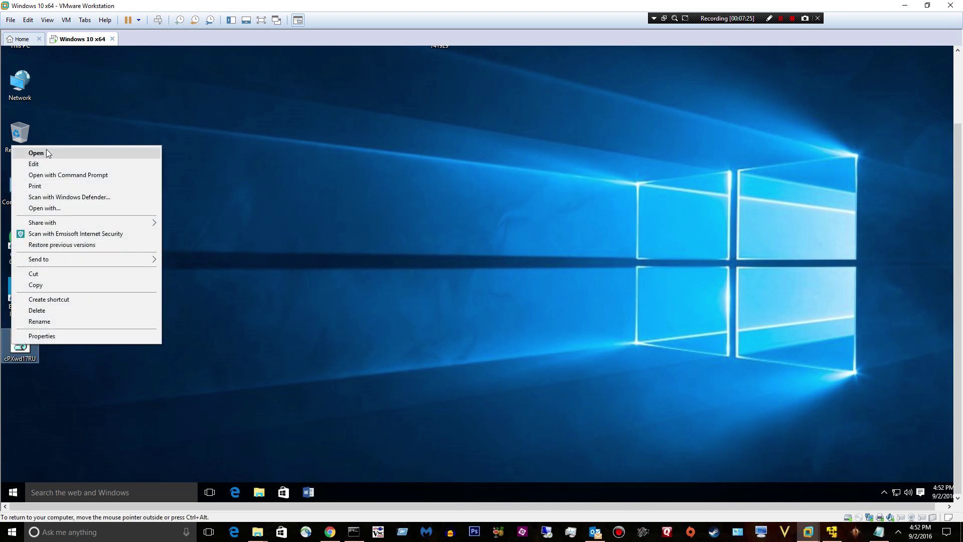
{"action": "left_click", "coordinate": [36, 153]}
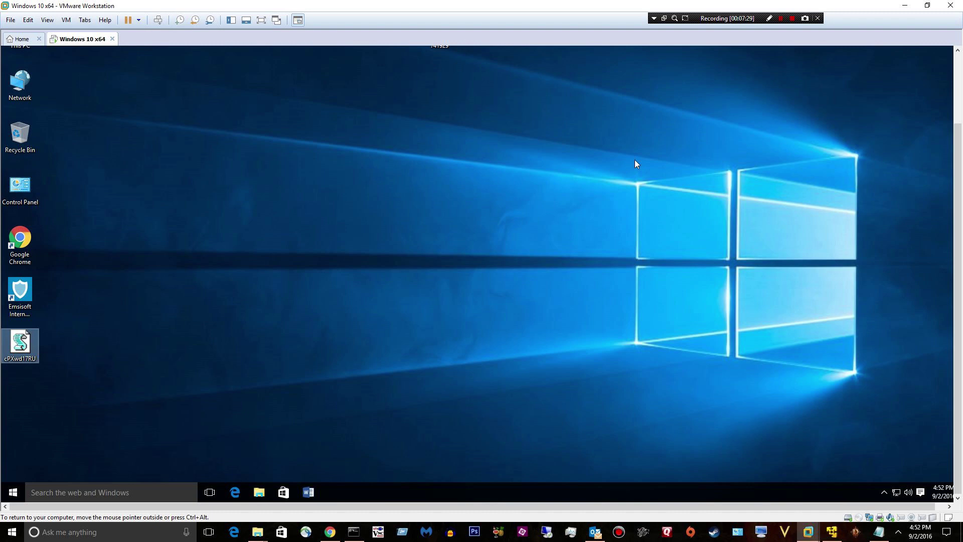
{"action": "right_click", "coordinate": [20, 343]}
{"action": "left_click", "coordinate": [50, 230]}
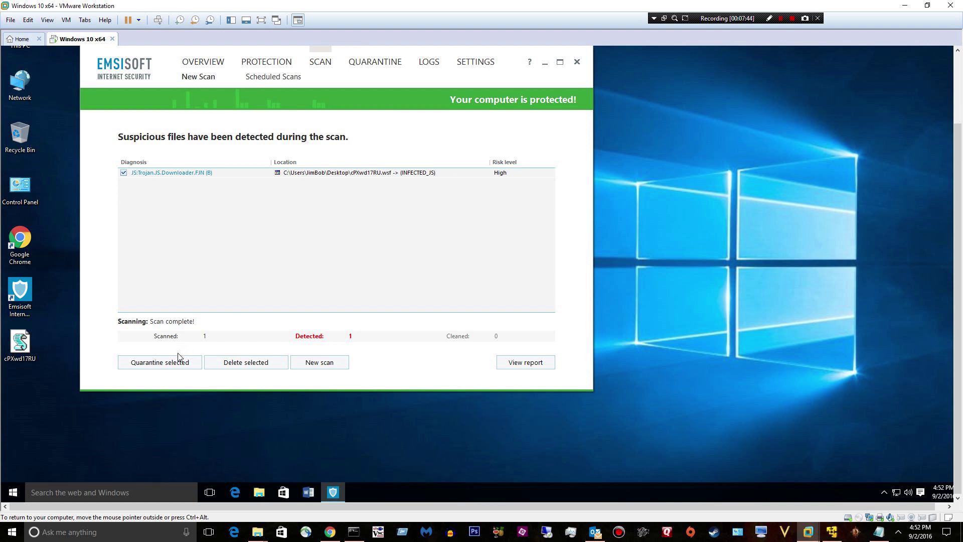
{"action": "left_click", "coordinate": [179, 366]}
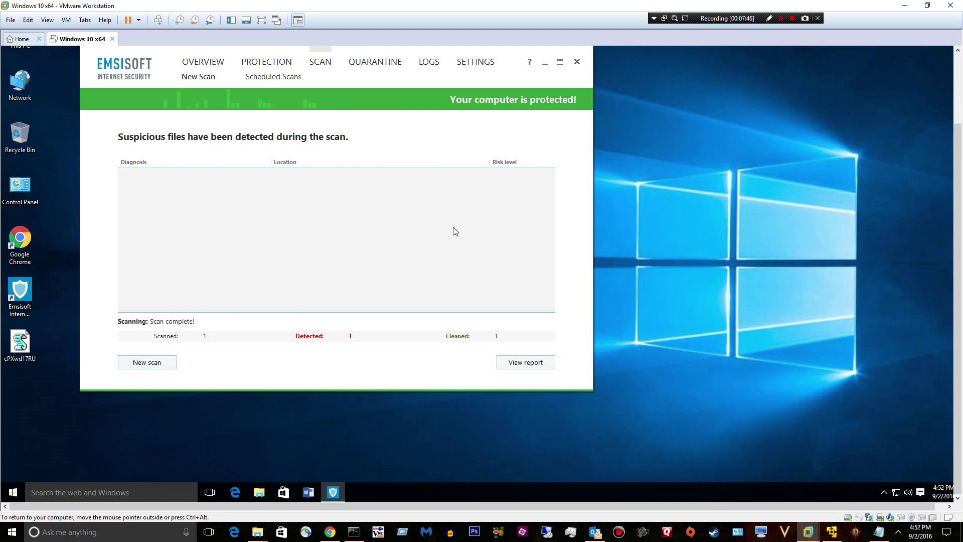
{"action": "left_click", "coordinate": [577, 62]}
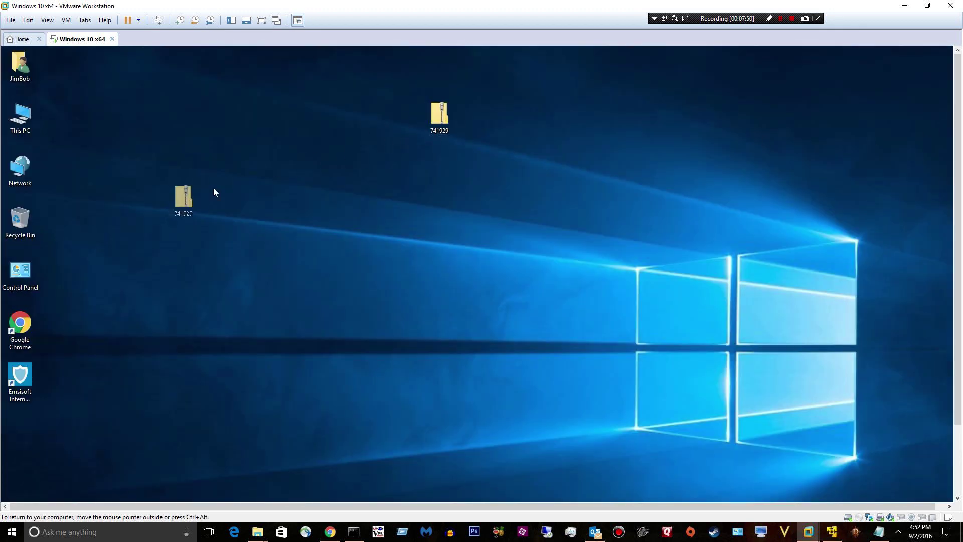
Scan the 741929 zip, remove its JS:Trojan.JS.Downloader.FJN (B) detection, then switch to the Downloads VM
{"action": "right_click", "coordinate": [217, 179]}
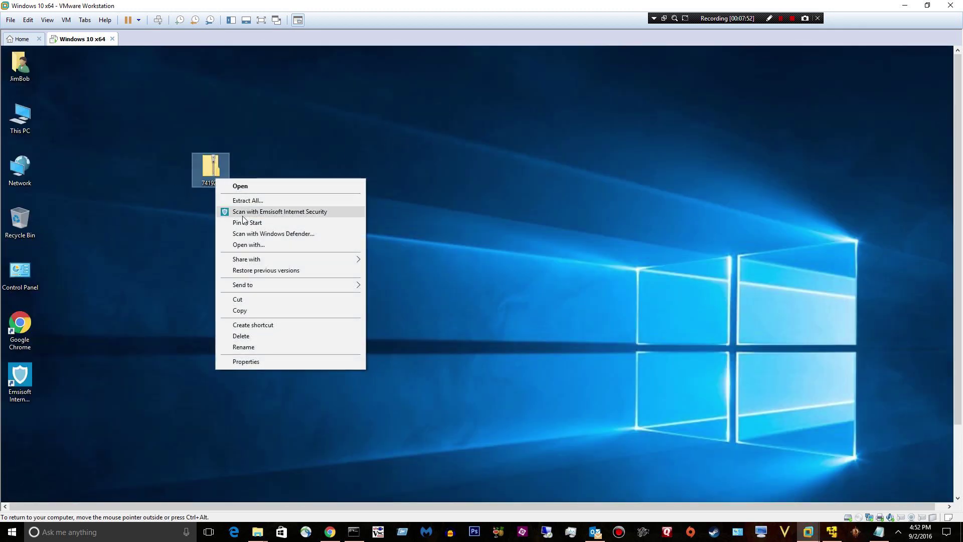
{"action": "left_click", "coordinate": [242, 212]}
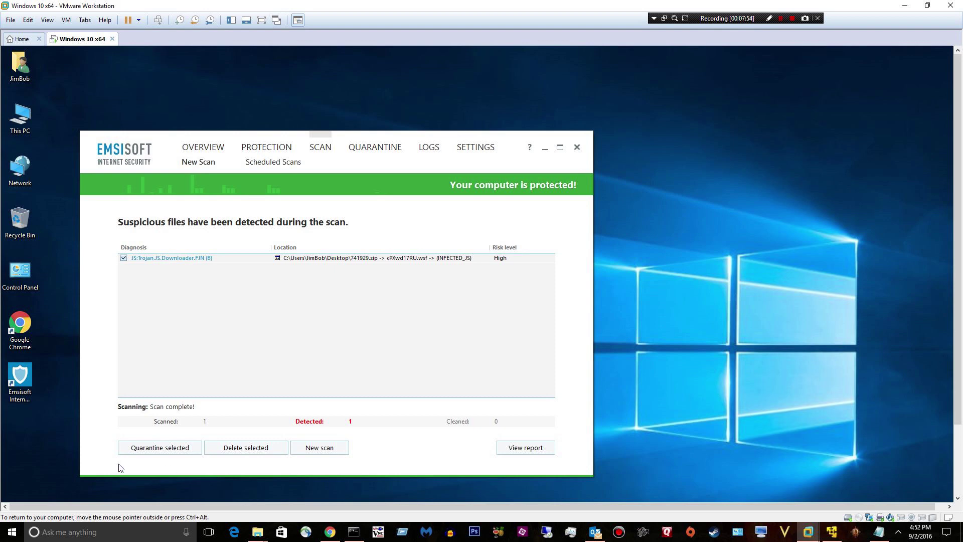
{"action": "left_click", "coordinate": [144, 449]}
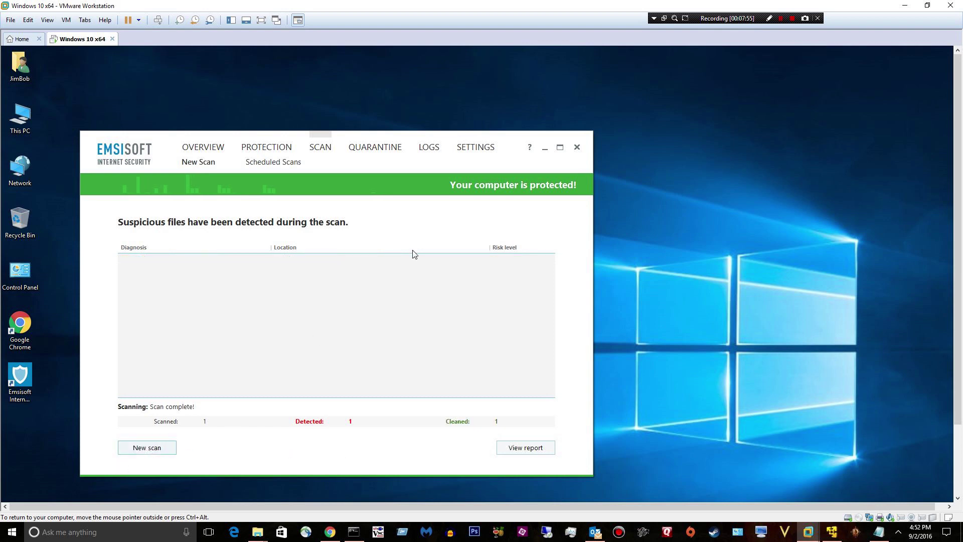
{"action": "left_click", "coordinate": [577, 149]}
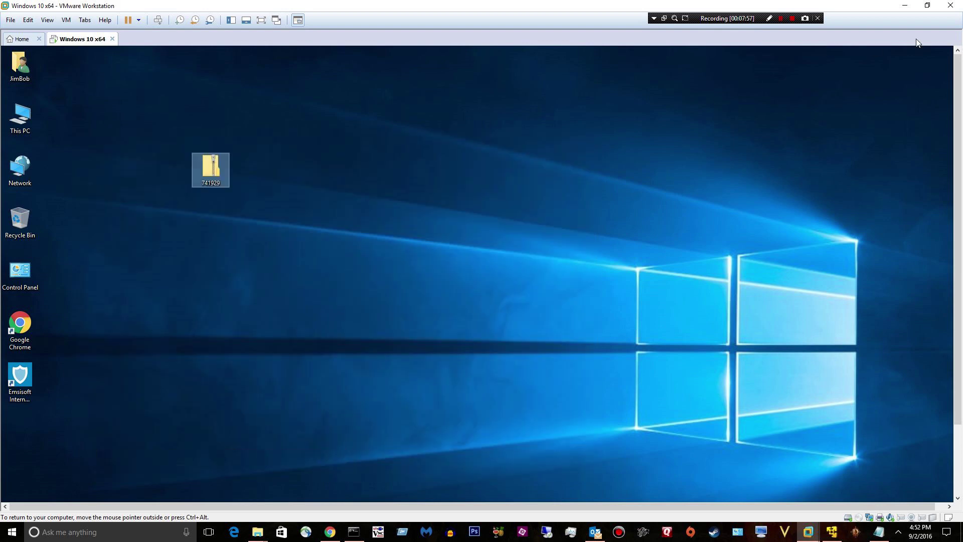
{"action": "left_click", "coordinate": [932, 5]}
{"action": "left_click", "coordinate": [803, 201]}
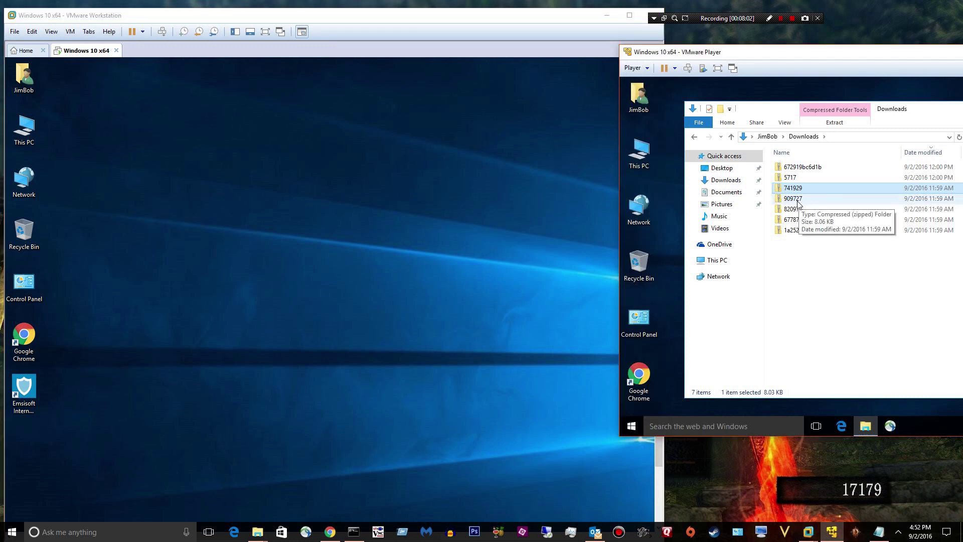
Copy the 909727 sample archive onto the test VM's desktop
{"action": "left_click", "coordinate": [795, 201]}
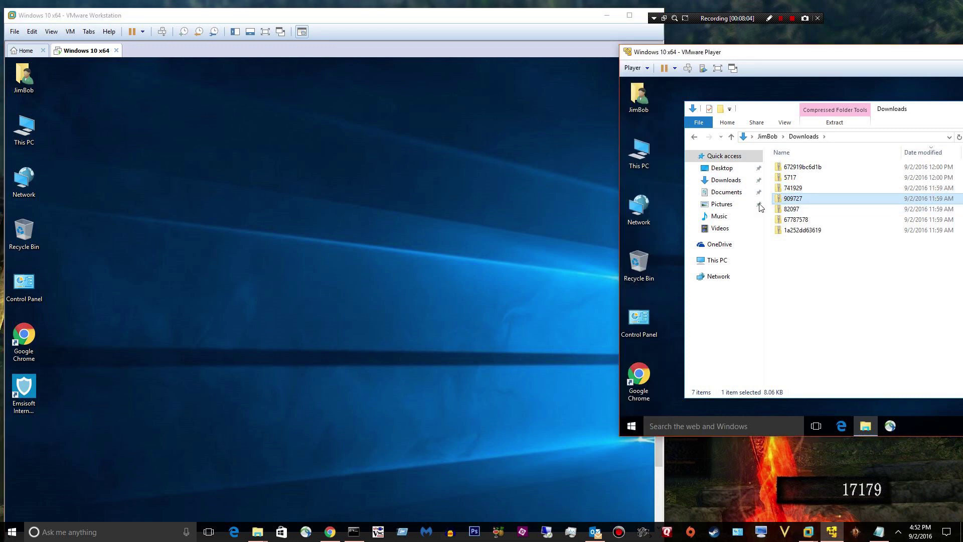
{"action": "left_click_drag", "start_coordinate": [218, 155], "coordinate": [218, 158]}
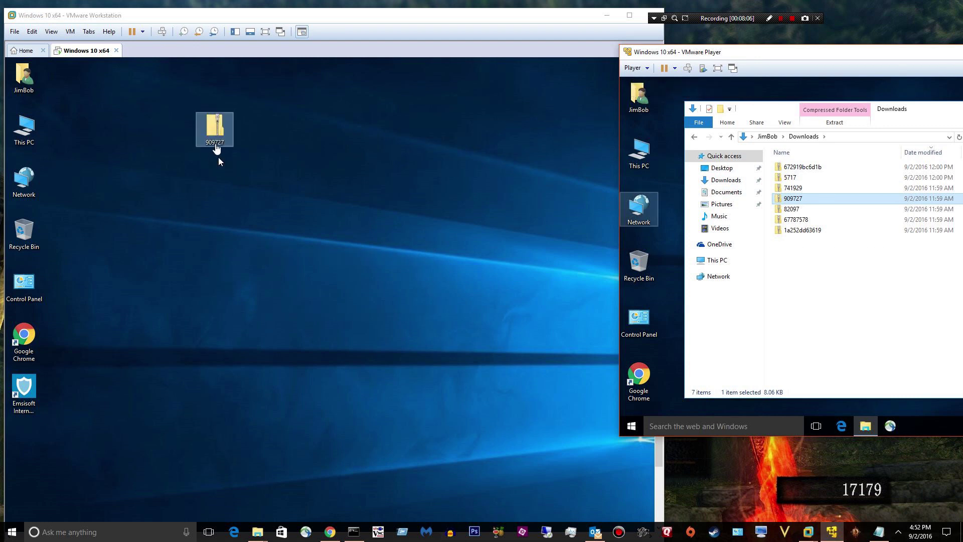
{"action": "left_click", "coordinate": [213, 125]}
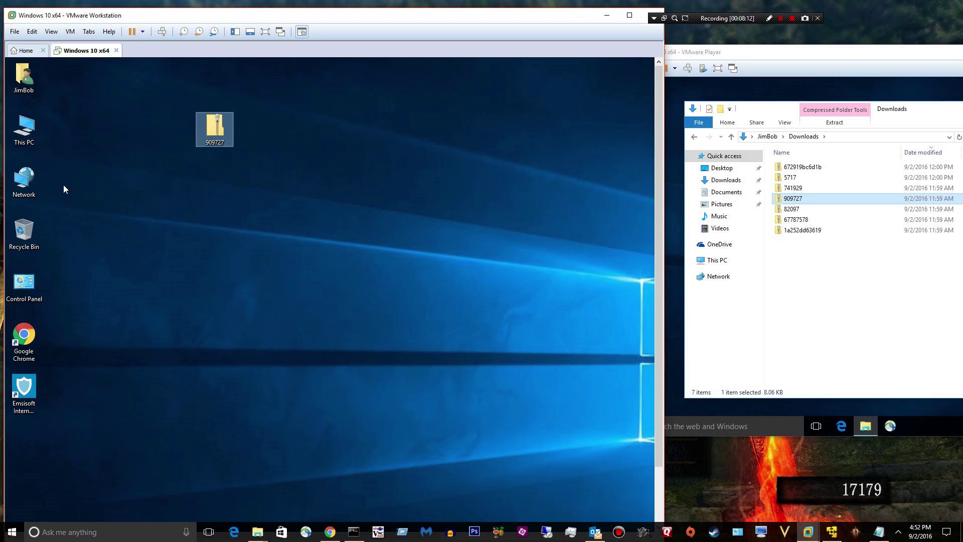
Extract the fxpRiEv script from 909727 and place it beside the archive
{"action": "double_click", "coordinate": [212, 142]}
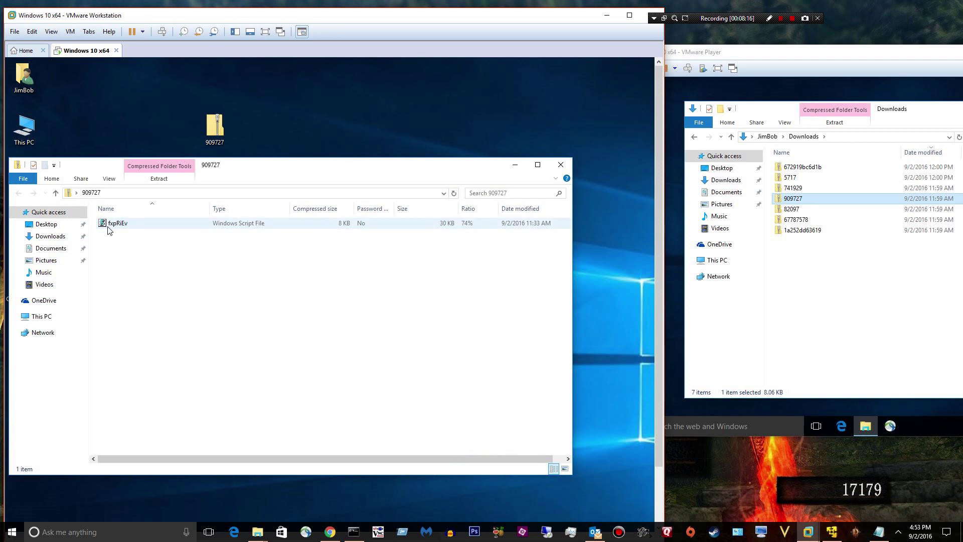
{"action": "left_click", "coordinate": [107, 226]}
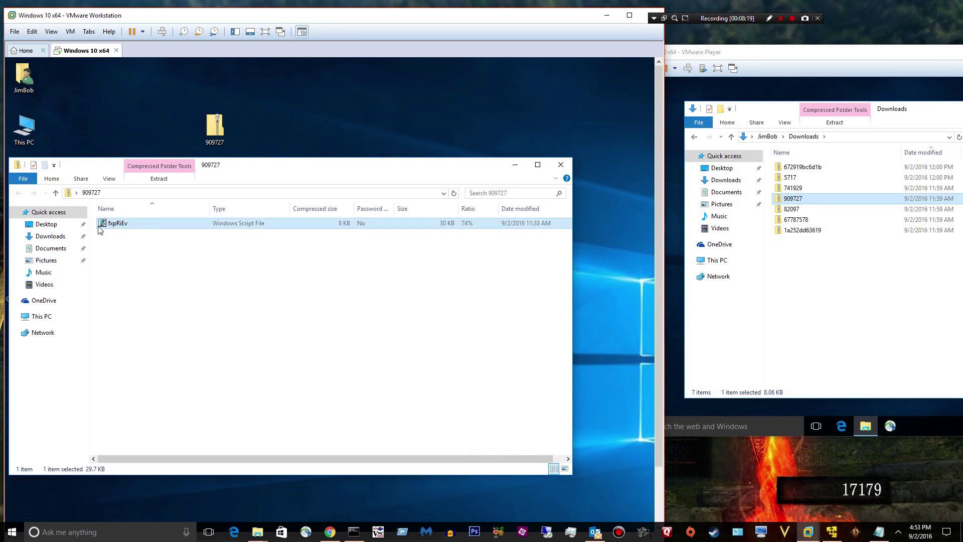
{"action": "left_click", "coordinate": [416, 128]}
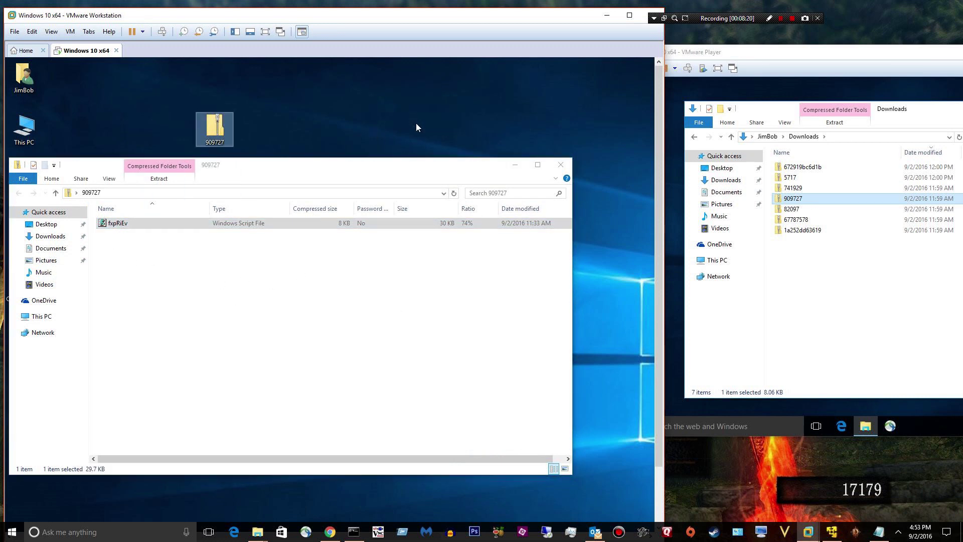
{"action": "left_click", "coordinate": [570, 165]}
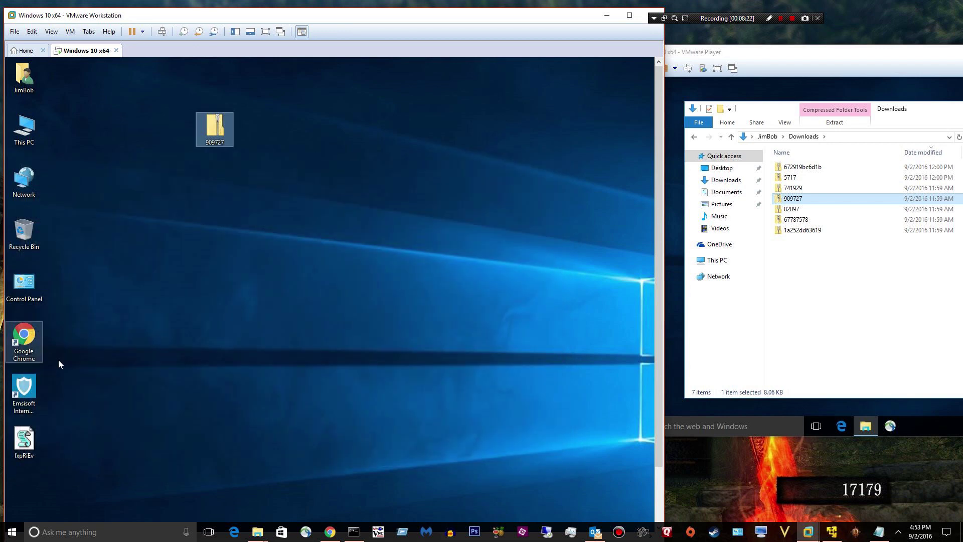
{"action": "left_click", "coordinate": [25, 440]}
{"action": "left_click_drag", "start_coordinate": [663, 303], "coordinate": [651, 302]}
{"action": "scroll", "coordinate": [650, 299], "scroll_direction": "down", "scroll_amount": 3}
{"action": "scroll", "coordinate": [567, 168], "scroll_direction": "up", "scroll_amount": 3}
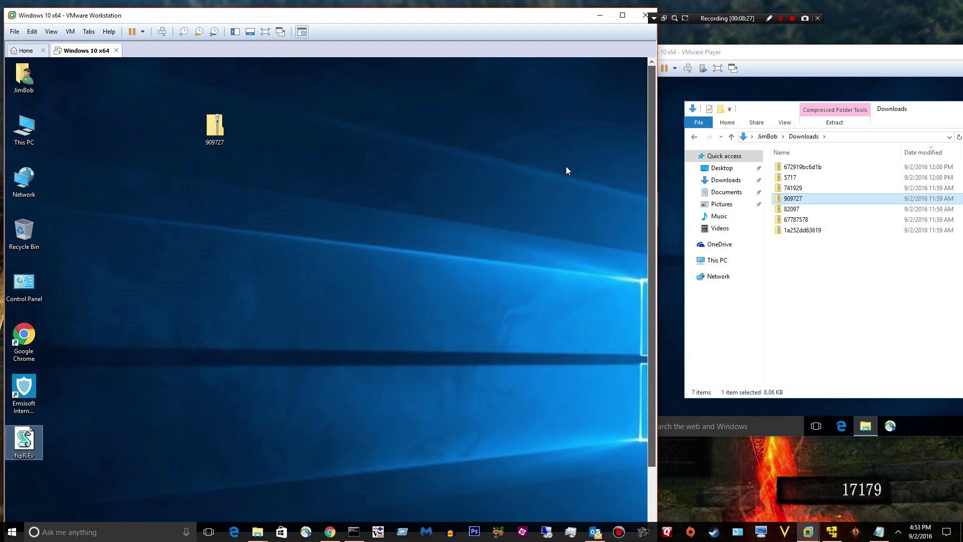
{"action": "left_click_drag", "start_coordinate": [24, 439], "coordinate": [277, 122]}
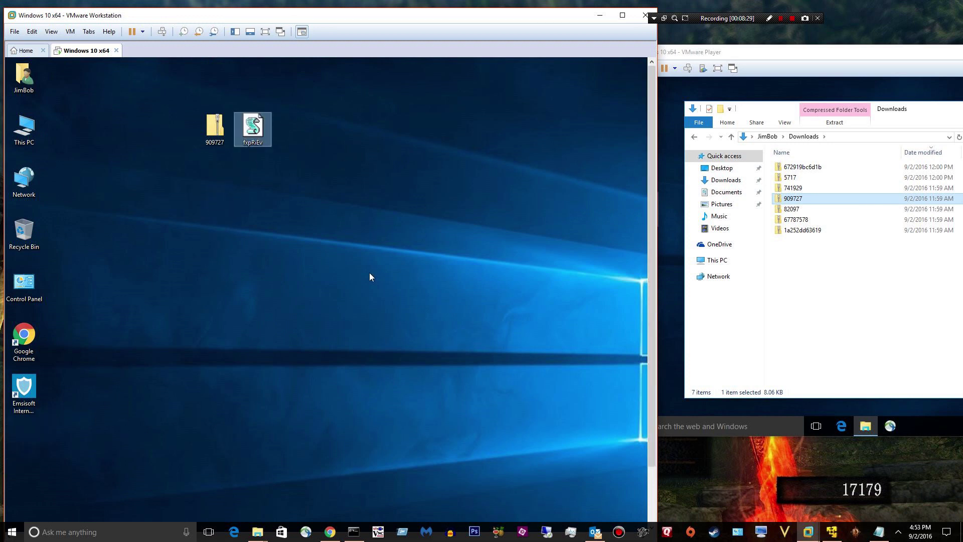
Scan 909727 and fxpRiEv with Emsisoft and delete both Trojan detections
{"action": "left_click_drag", "start_coordinate": [368, 271], "coordinate": [177, 85]}
{"action": "right_click", "coordinate": [221, 127]}
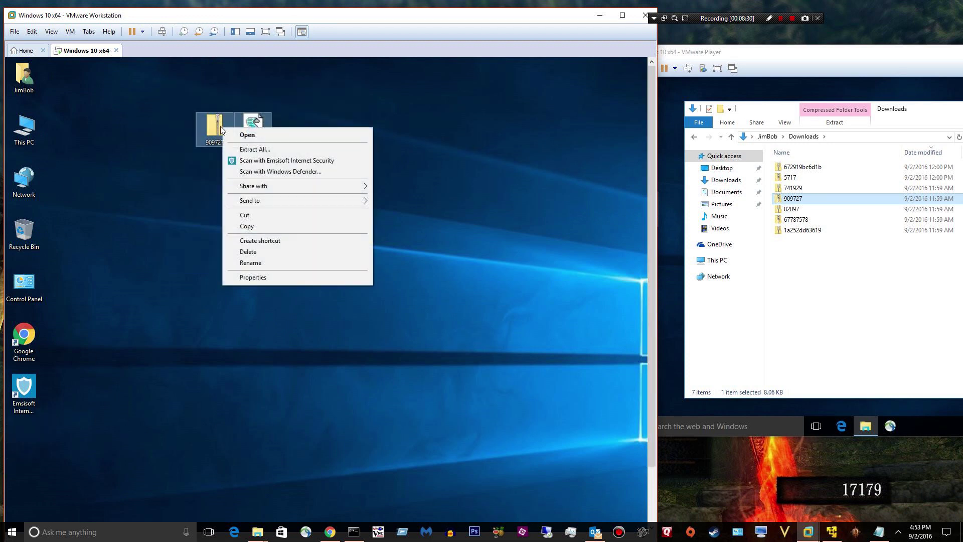
{"action": "left_click", "coordinate": [241, 160]}
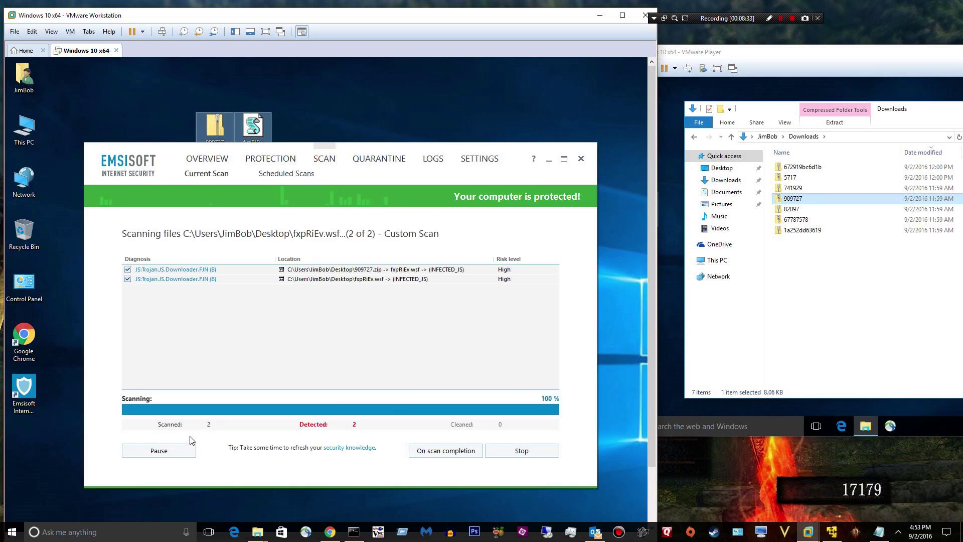
{"action": "left_click", "coordinate": [226, 460]}
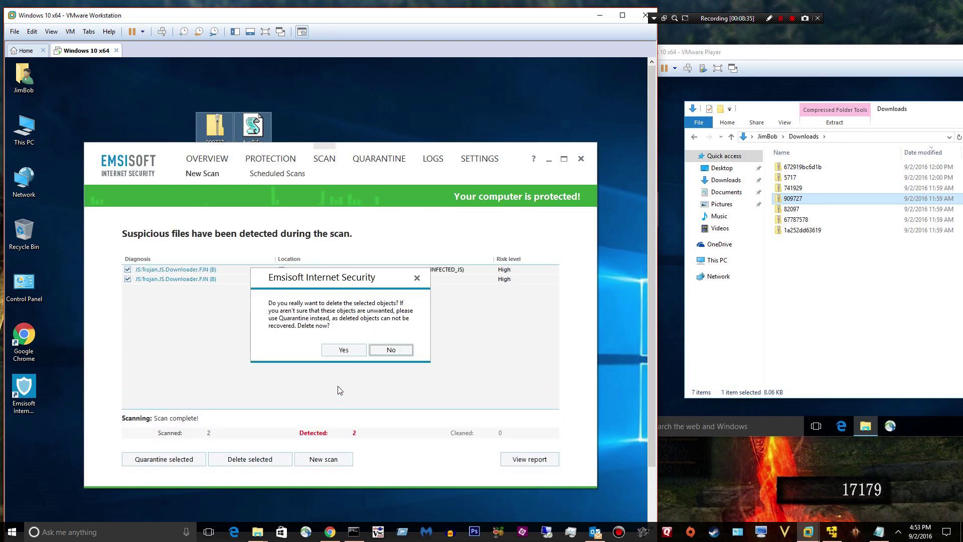
{"action": "left_click", "coordinate": [344, 352]}
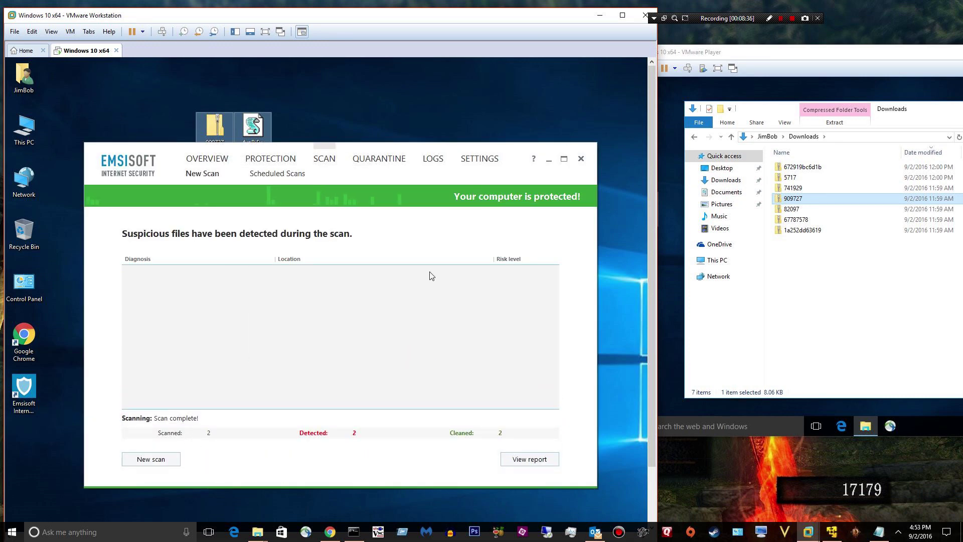
{"action": "left_click", "coordinate": [581, 158]}
Copy the 82097 sample archive onto the test VM's desktop
{"action": "left_click", "coordinate": [804, 216]}
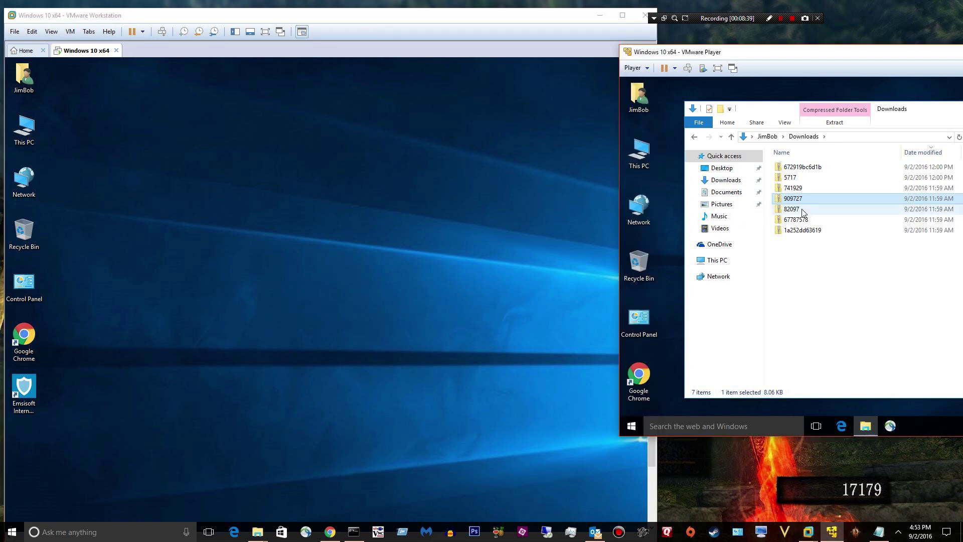
{"action": "left_click", "coordinate": [792, 210]}
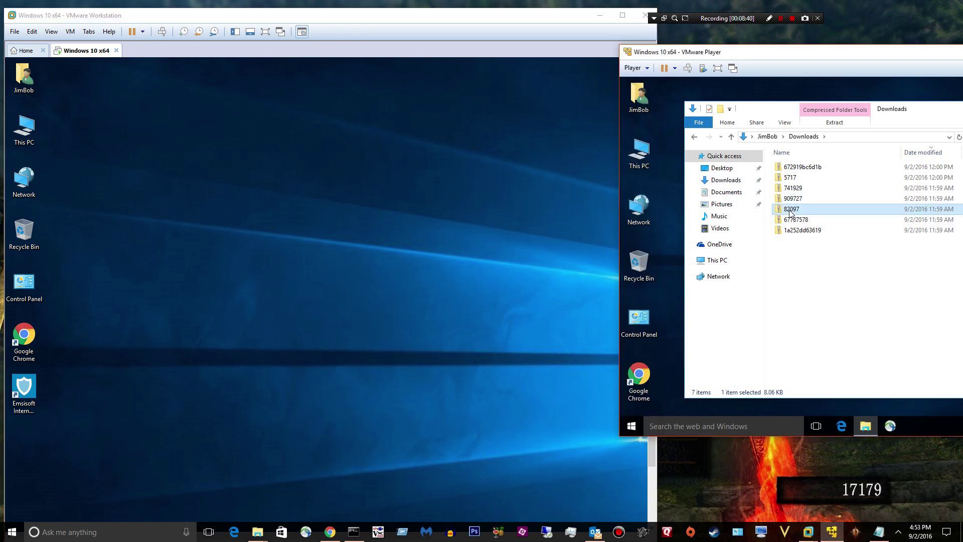
{"action": "left_click_drag", "start_coordinate": [789, 213], "coordinate": [301, 221]}
{"action": "left_click", "coordinate": [294, 184]}
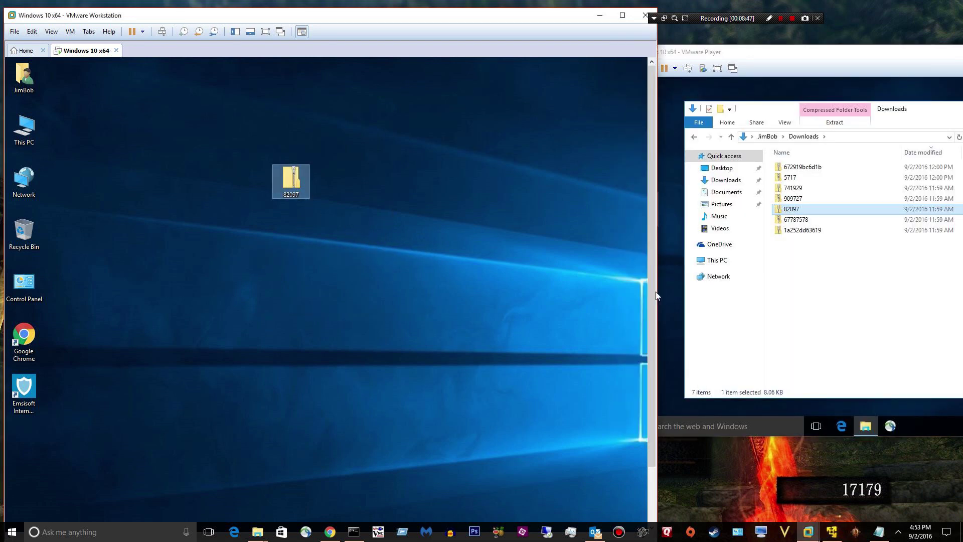
{"action": "left_click_drag", "start_coordinate": [647, 321], "coordinate": [642, 377]}
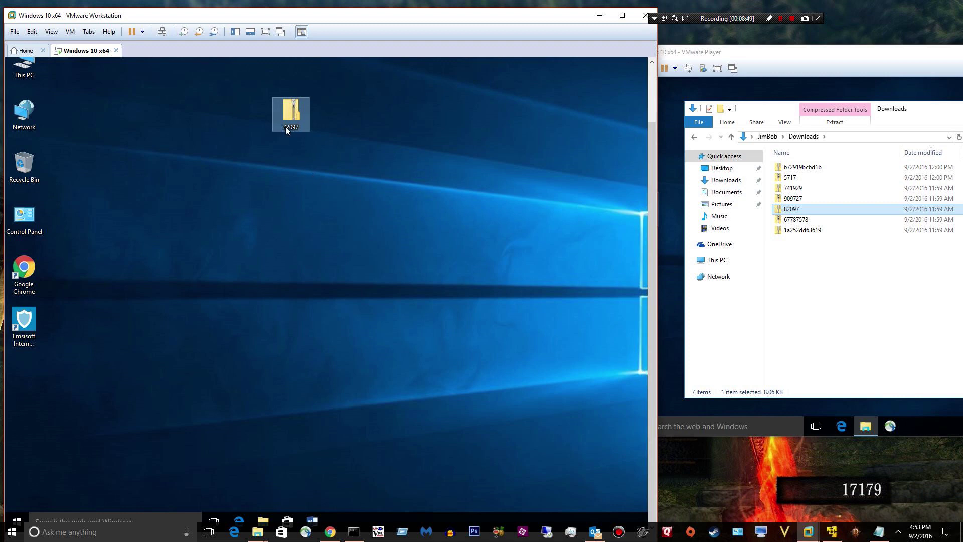
Extract the FqjqglwA script from 82097 and place it beside the archive
{"action": "double_click", "coordinate": [281, 115]}
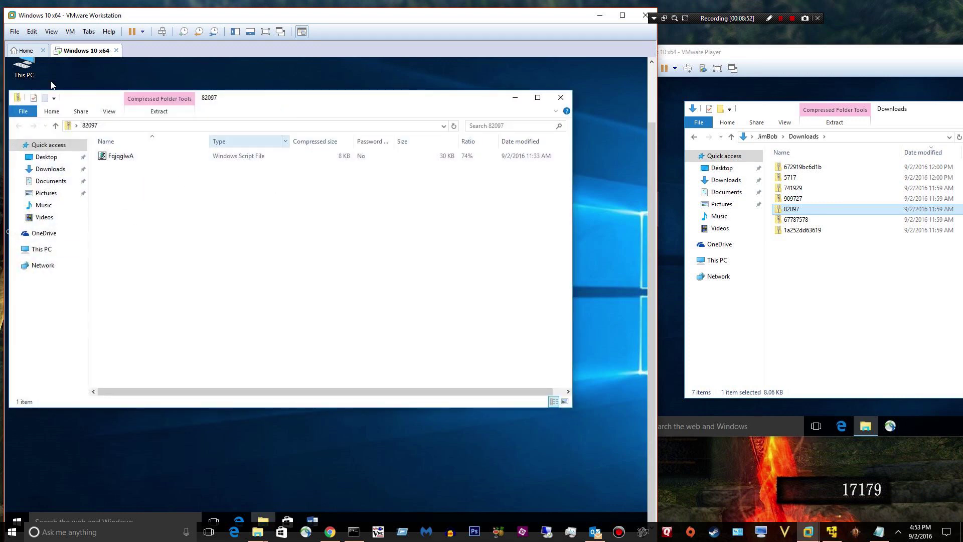
{"action": "left_click_drag", "start_coordinate": [117, 160], "coordinate": [332, 472]}
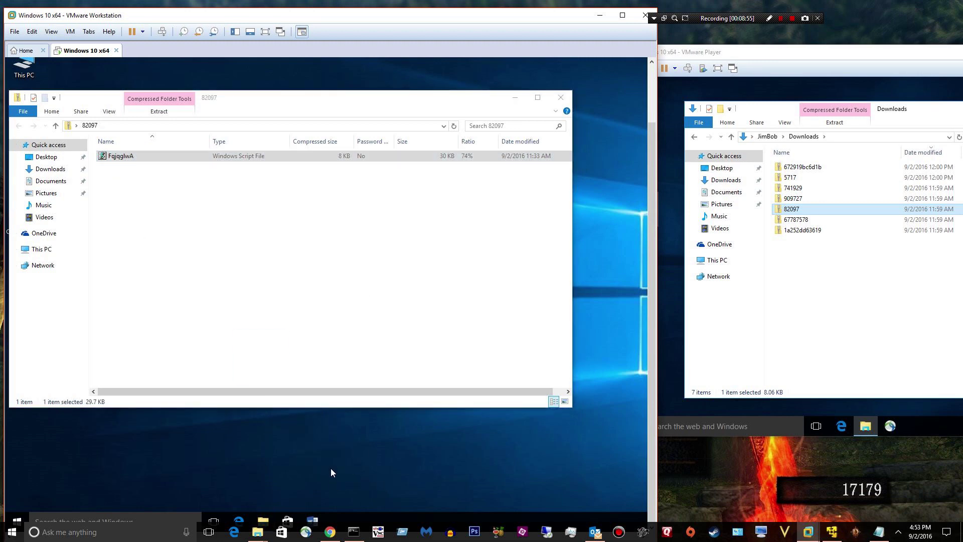
{"action": "left_click", "coordinate": [558, 97]}
{"action": "left_click_drag", "start_coordinate": [24, 374], "coordinate": [333, 171]}
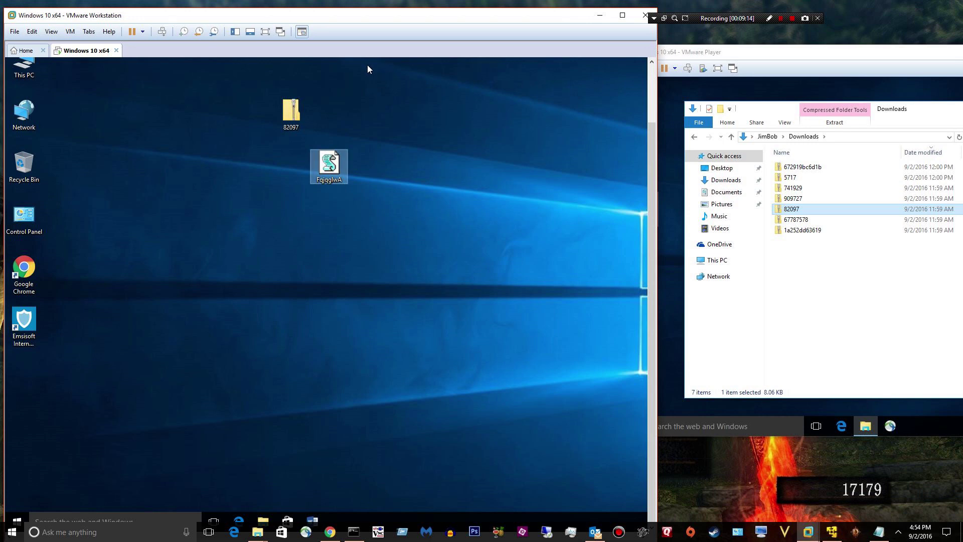
{"action": "double_click", "coordinate": [291, 111]}
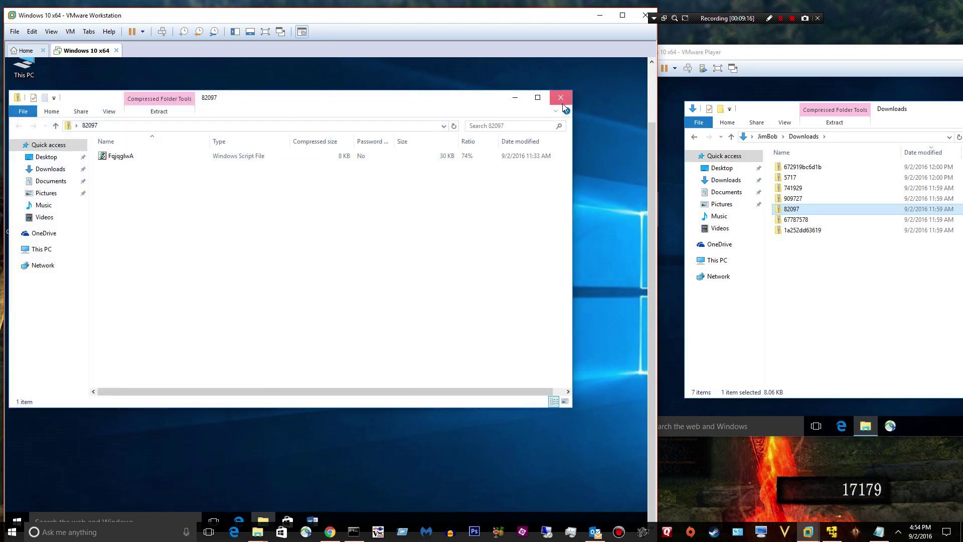
{"action": "left_click", "coordinate": [560, 97]}
Scan both samples with Emsisoft and delete the two JS:Trojan.JS.Downloader.FJN (B) detections
{"action": "right_click", "coordinate": [273, 109]}
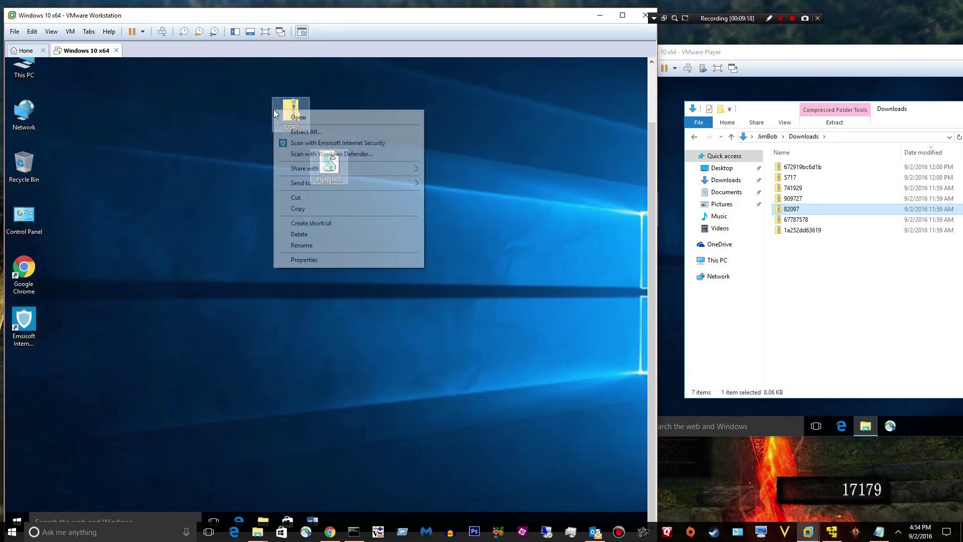
{"action": "left_click", "coordinate": [289, 143]}
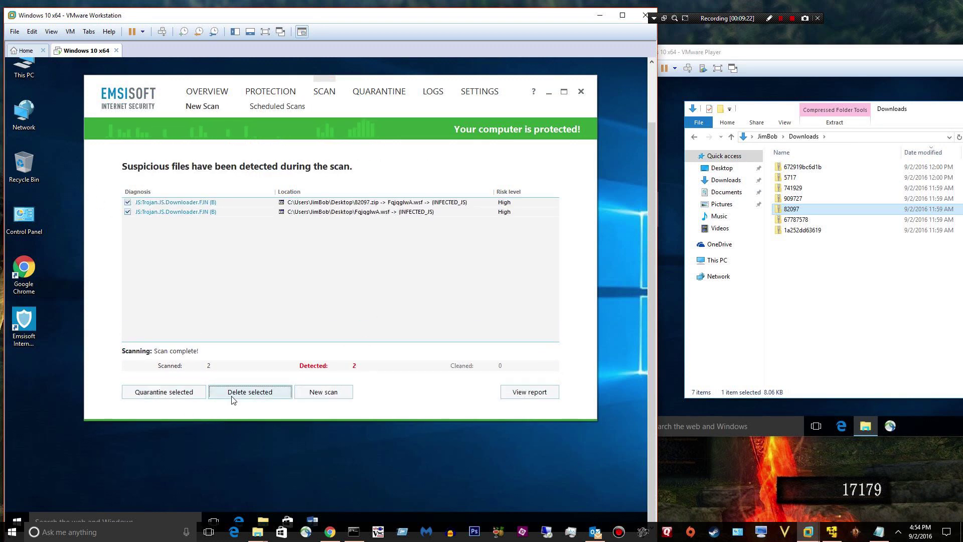
{"action": "left_click", "coordinate": [250, 392]}
{"action": "left_click", "coordinate": [341, 282]}
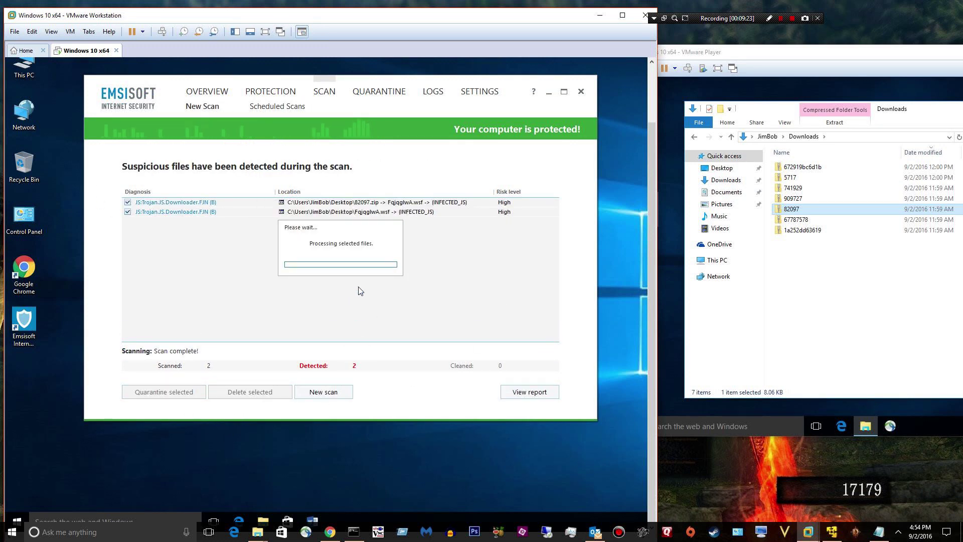
{"action": "left_click", "coordinate": [587, 93]}
Copy the 67787578 zip onto the test VM's desktop and scan it with Emsisoft
{"action": "left_click", "coordinate": [831, 225]}
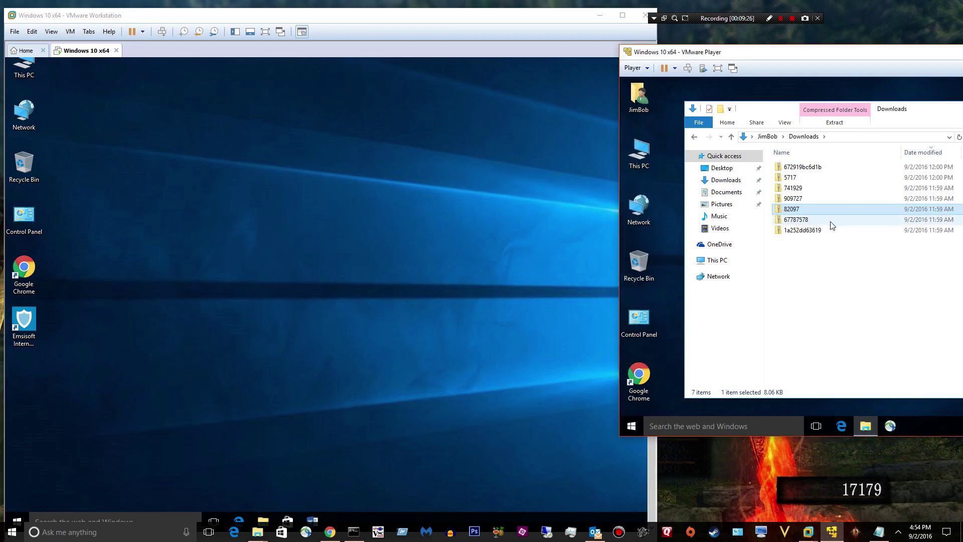
{"action": "left_click_drag", "start_coordinate": [831, 225], "coordinate": [444, 179]}
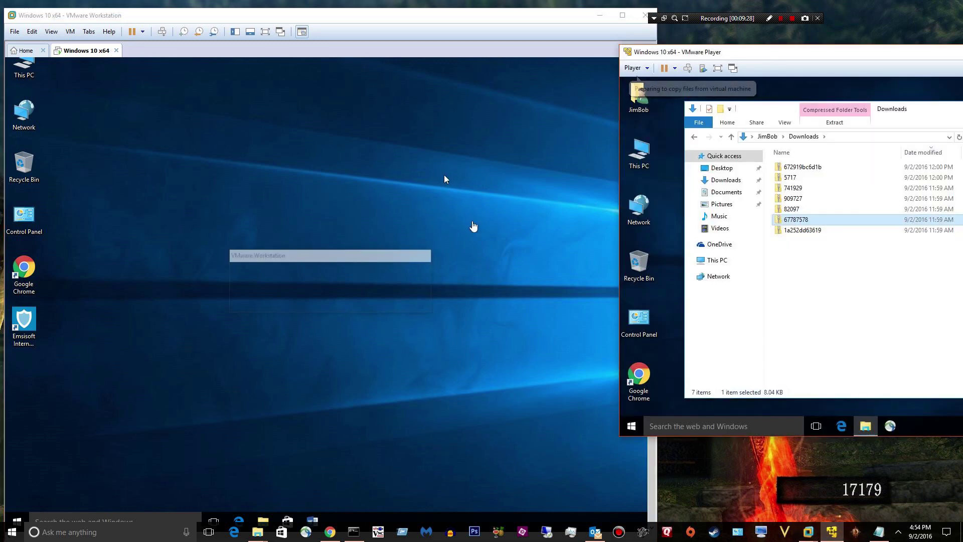
{"action": "left_click", "coordinate": [441, 114]}
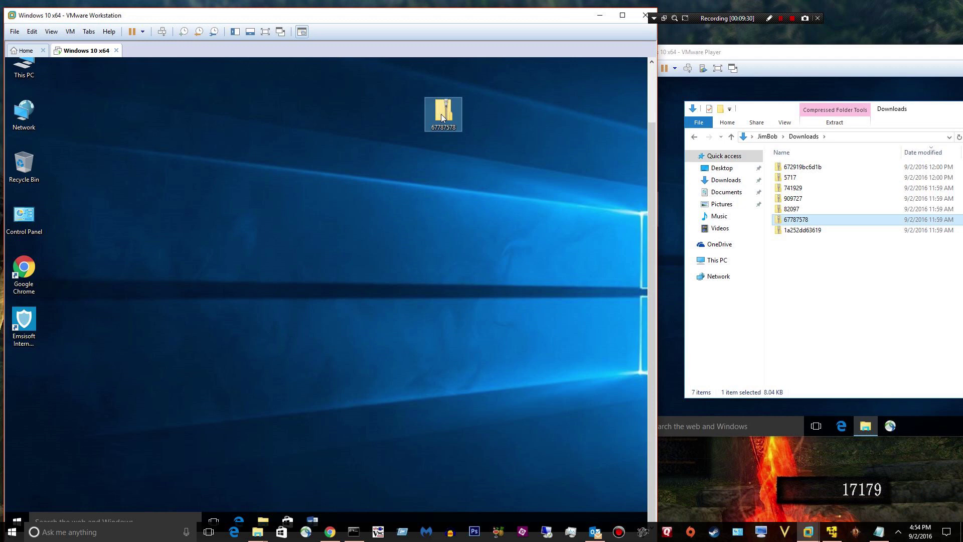
{"action": "right_click", "coordinate": [440, 113]}
{"action": "left_click", "coordinate": [464, 146]}
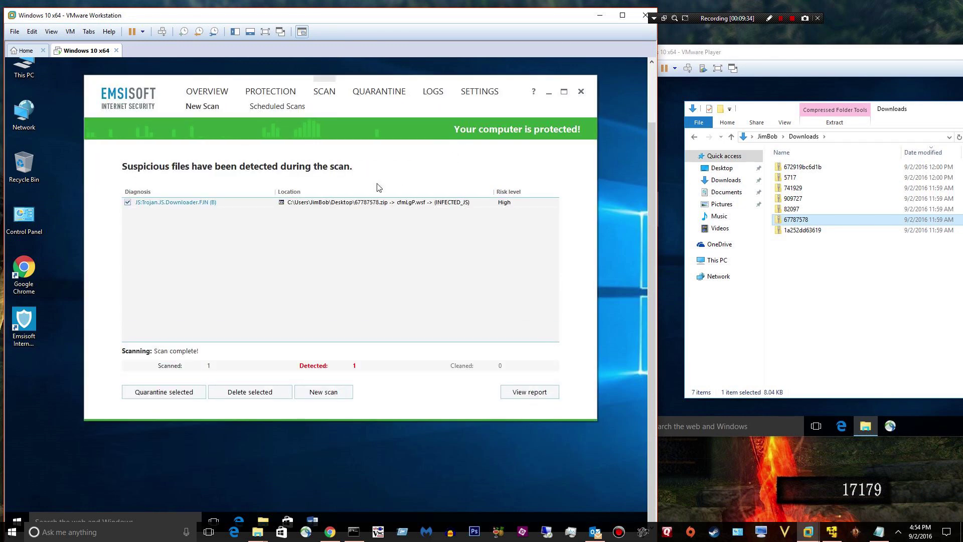
{"action": "left_click", "coordinate": [581, 92]}
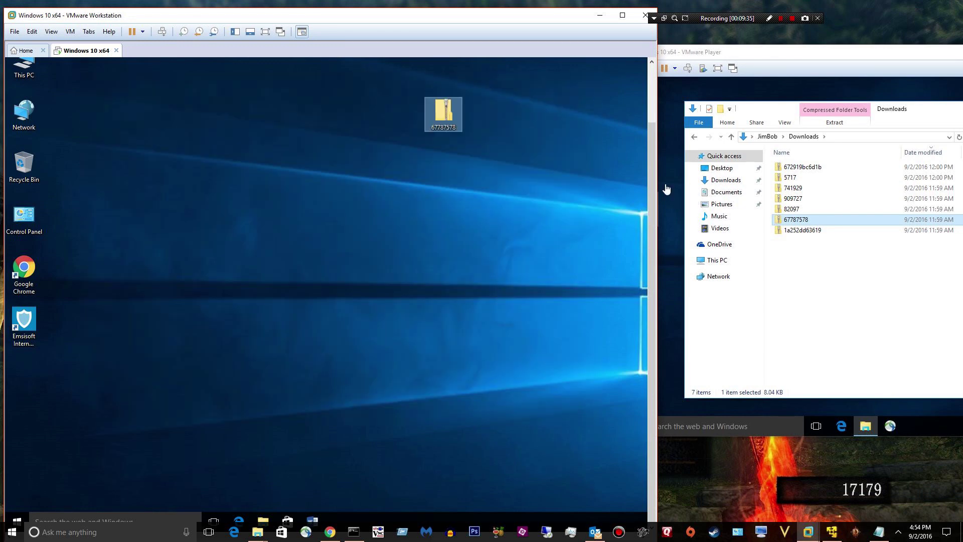
Rescan 67787578, delete its Trojan detection, and drag the 1a252dd63619 zip over
{"action": "right_click", "coordinate": [440, 114]}
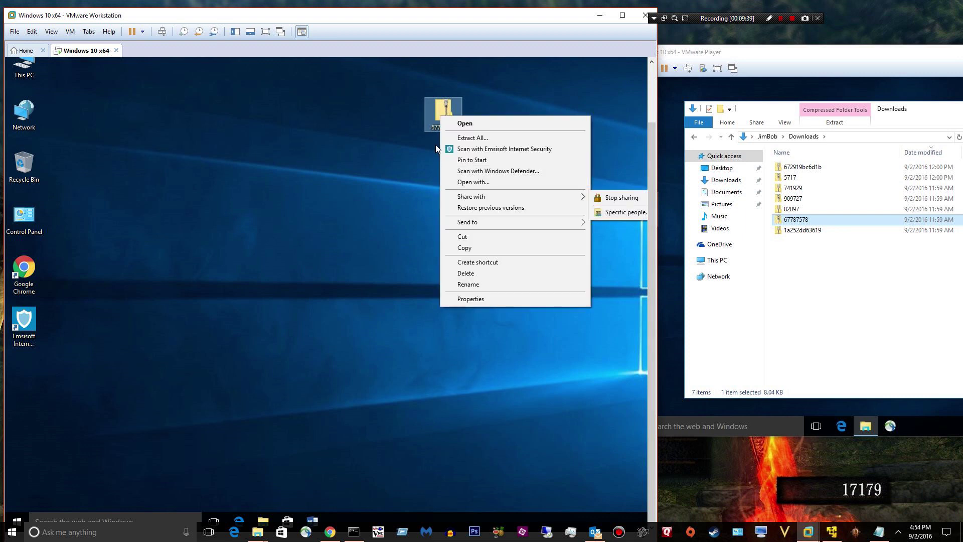
{"action": "left_click", "coordinate": [429, 104]}
{"action": "right_click", "coordinate": [441, 107]}
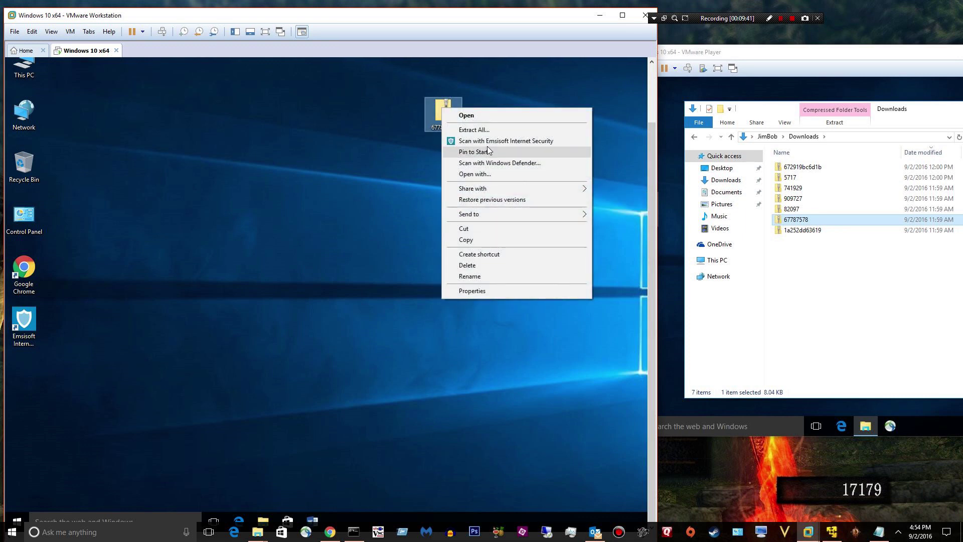
{"action": "left_click", "coordinate": [479, 141]}
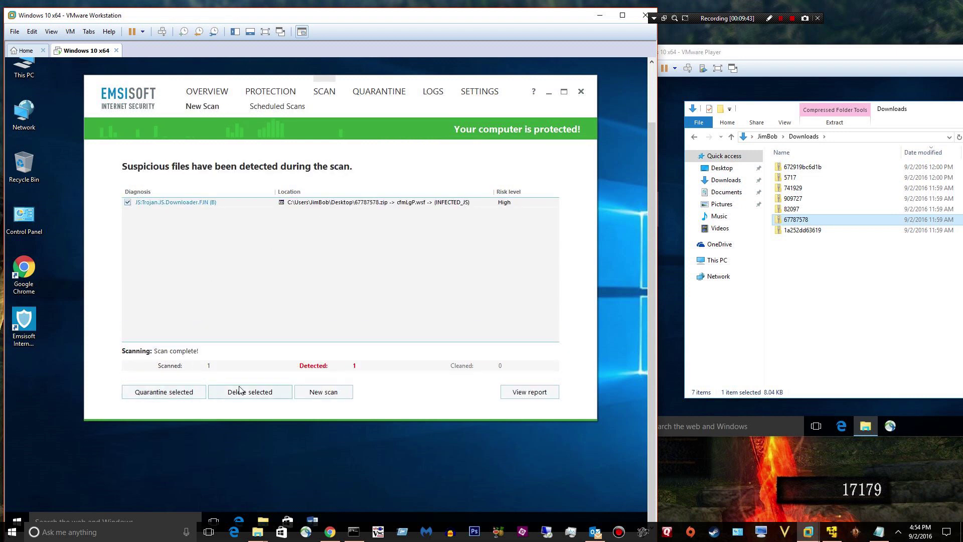
{"action": "left_click", "coordinate": [244, 395]}
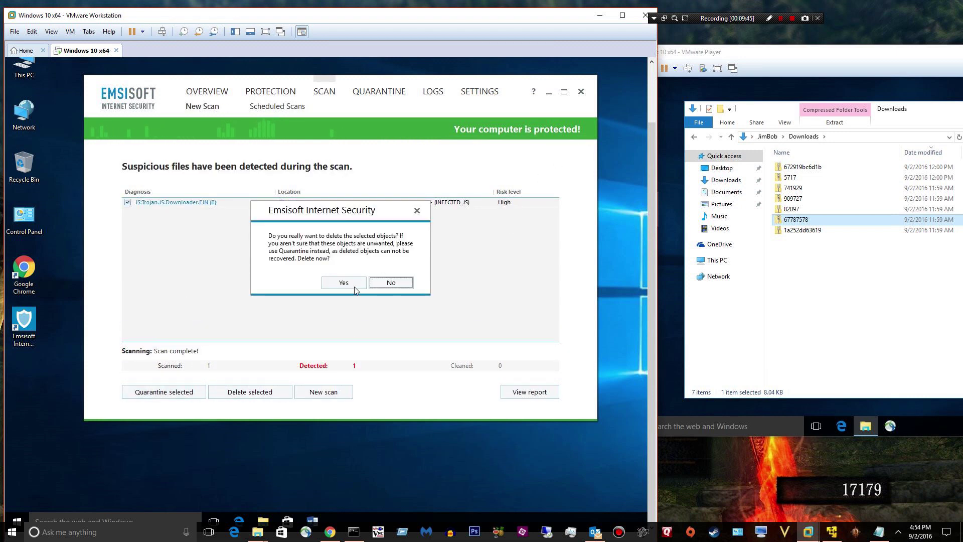
{"action": "left_click", "coordinate": [342, 279]}
{"action": "left_click", "coordinate": [581, 91]}
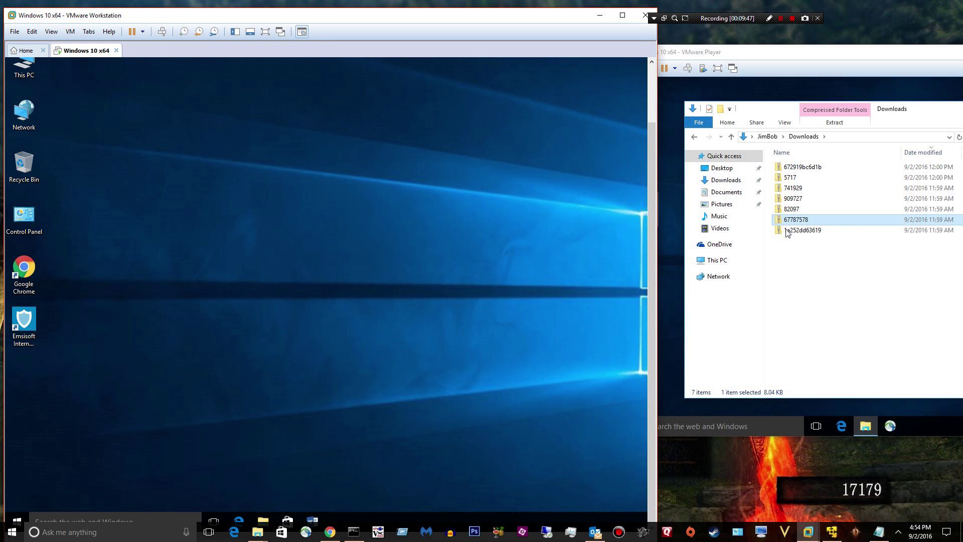
{"action": "left_click_drag", "start_coordinate": [802, 230], "coordinate": [286, 258]}
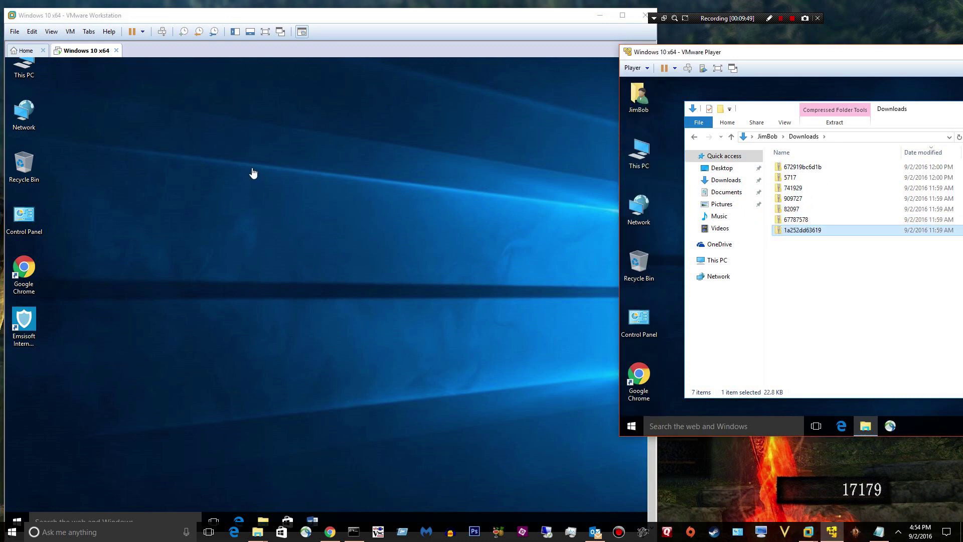
Scan the 1a252dd63619 zip with Emsisoft and delete the first Trojan detection
{"action": "left_click_drag", "start_coordinate": [253, 172], "coordinate": [252, 171]}
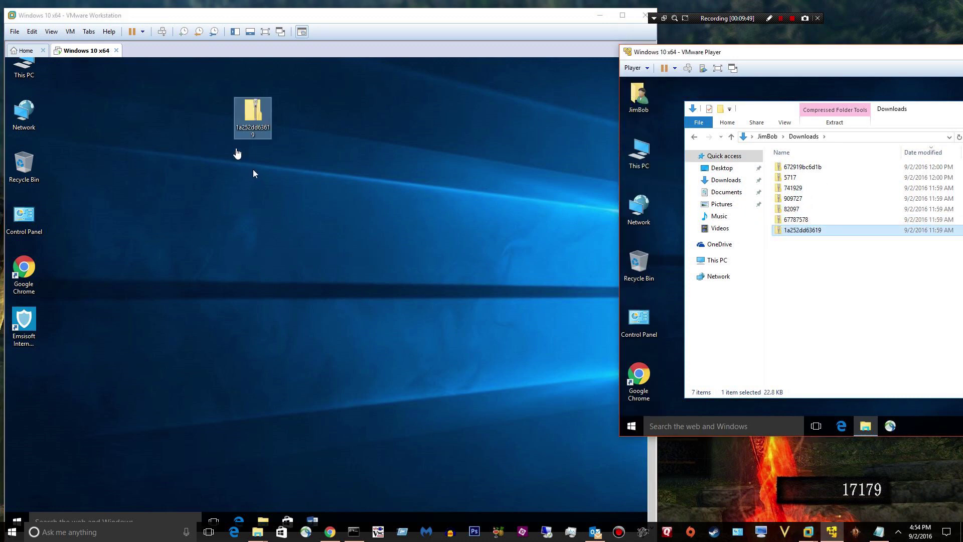
{"action": "right_click", "coordinate": [257, 115]}
{"action": "left_click", "coordinate": [284, 150]}
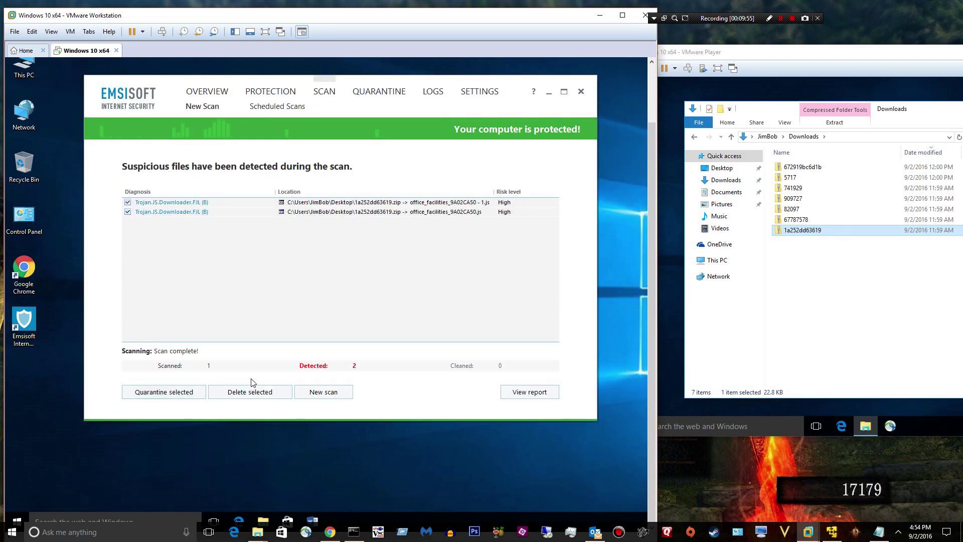
{"action": "left_click", "coordinate": [254, 392]}
{"action": "left_click", "coordinate": [275, 281]}
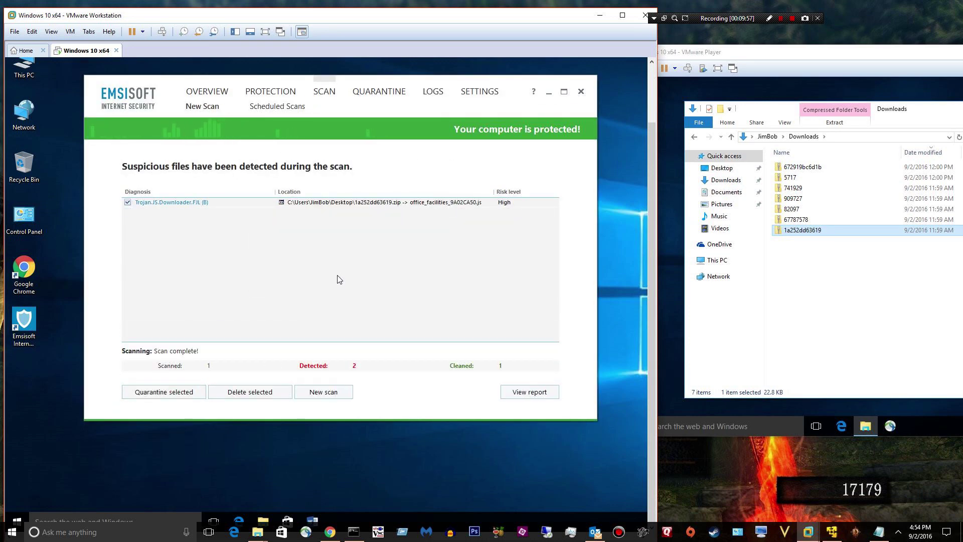
{"action": "left_click", "coordinate": [253, 392]}
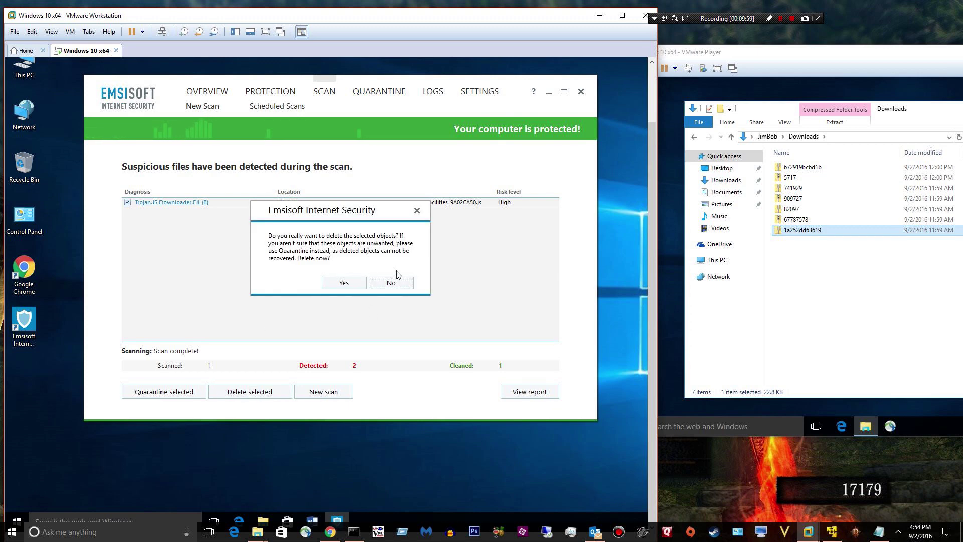
{"action": "left_click", "coordinate": [357, 285]}
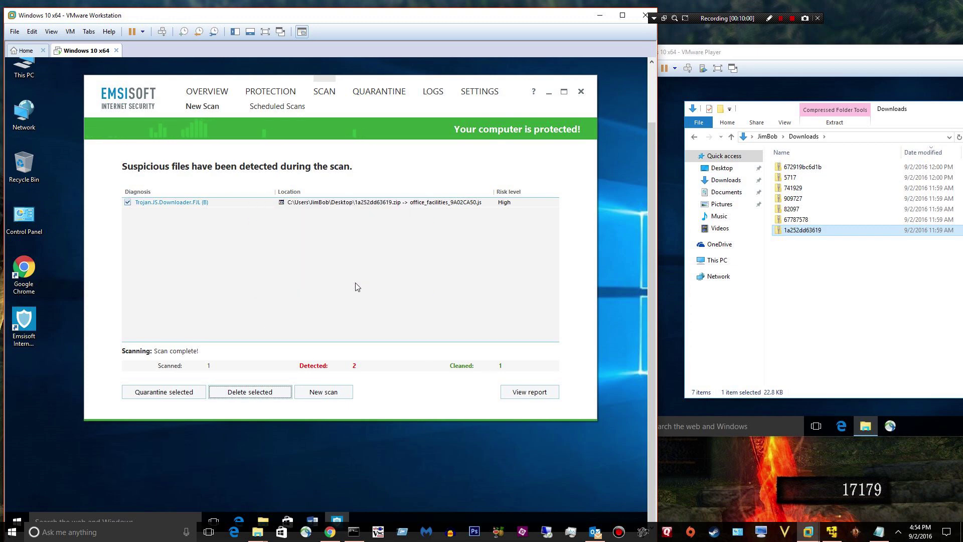
Look up Trojan.JS.Downloader.FJL online, then delete the remaining detection
{"action": "left_click", "coordinate": [171, 202]}
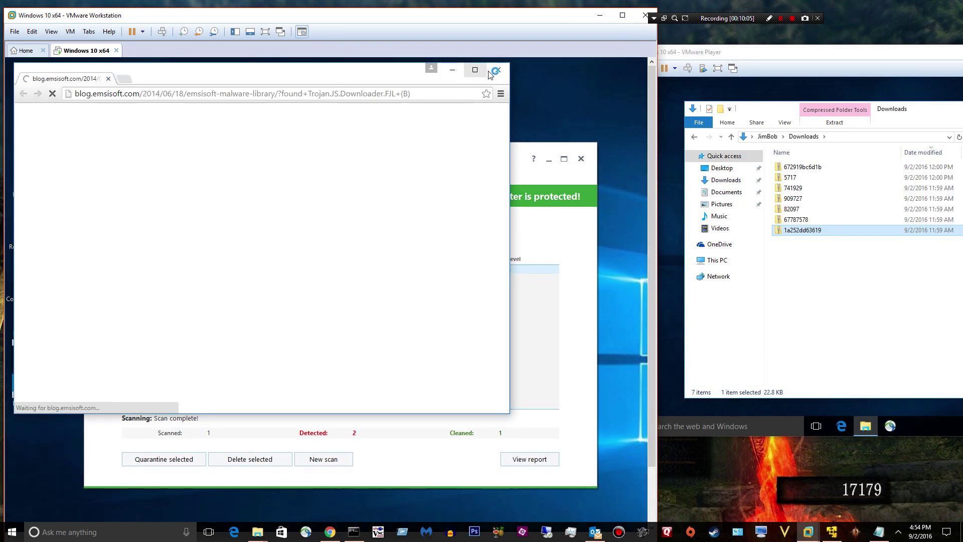
{"action": "left_click", "coordinate": [491, 72]}
{"action": "left_click", "coordinate": [239, 460]}
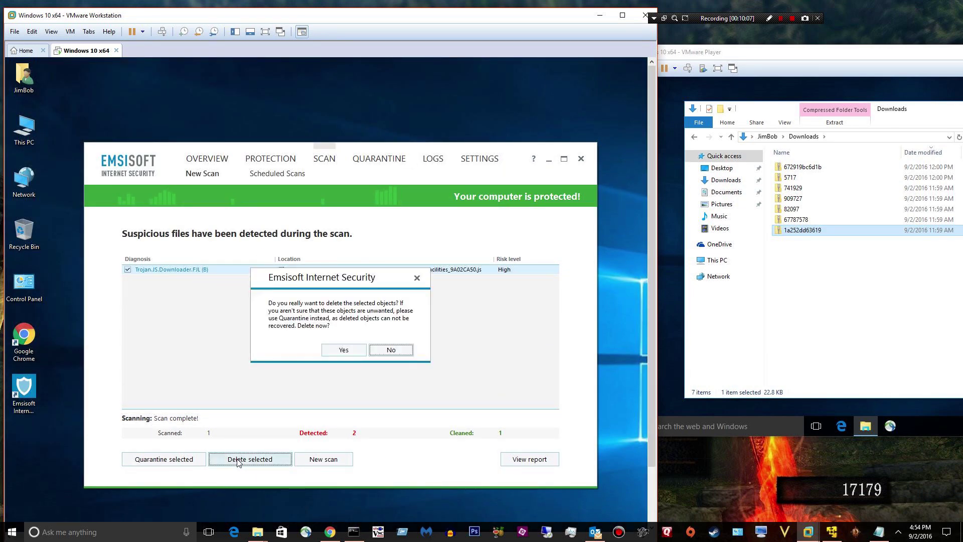
{"action": "left_click", "coordinate": [343, 351]}
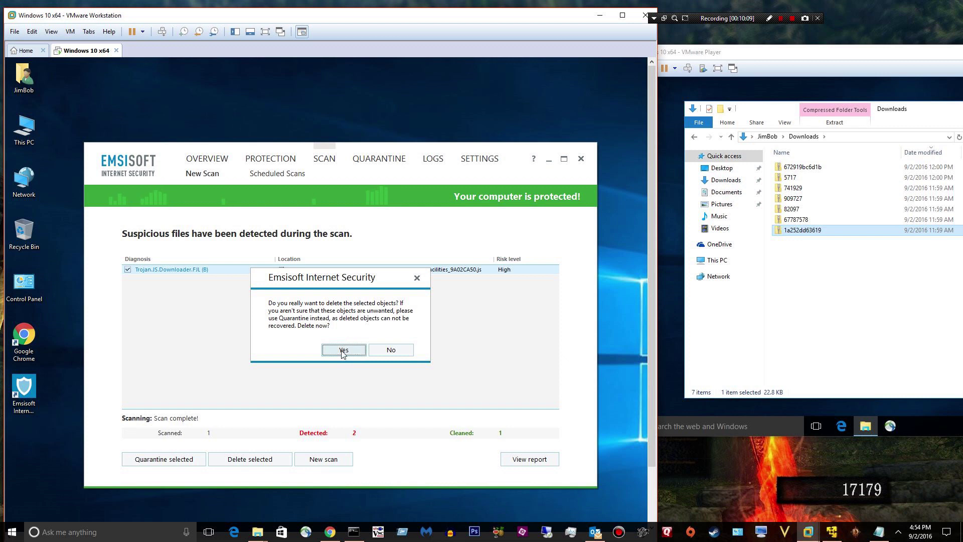
{"action": "left_click", "coordinate": [580, 159]}
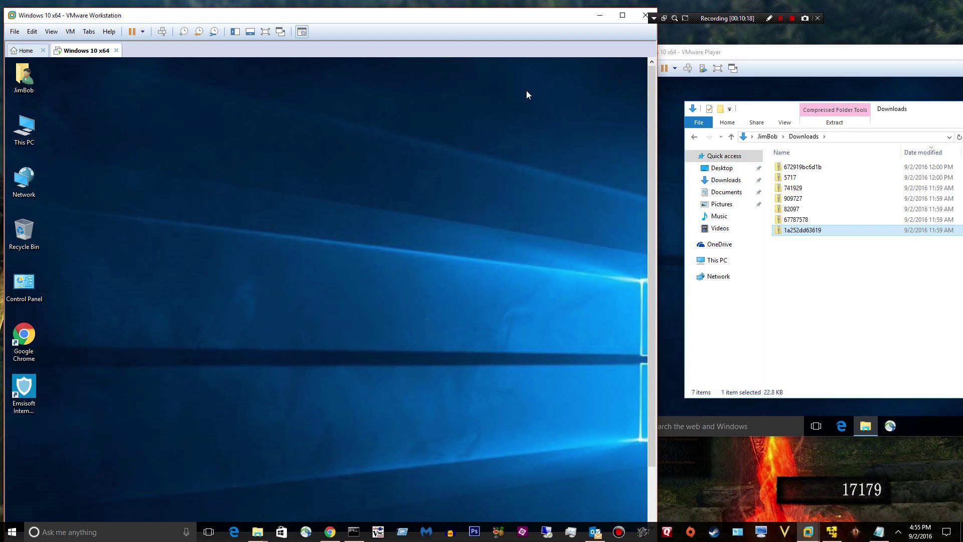
Maximize the VM and review Emsisoft's overview: 4 quarantined items, 13 malware objects detected
{"action": "left_click", "coordinate": [622, 16]}
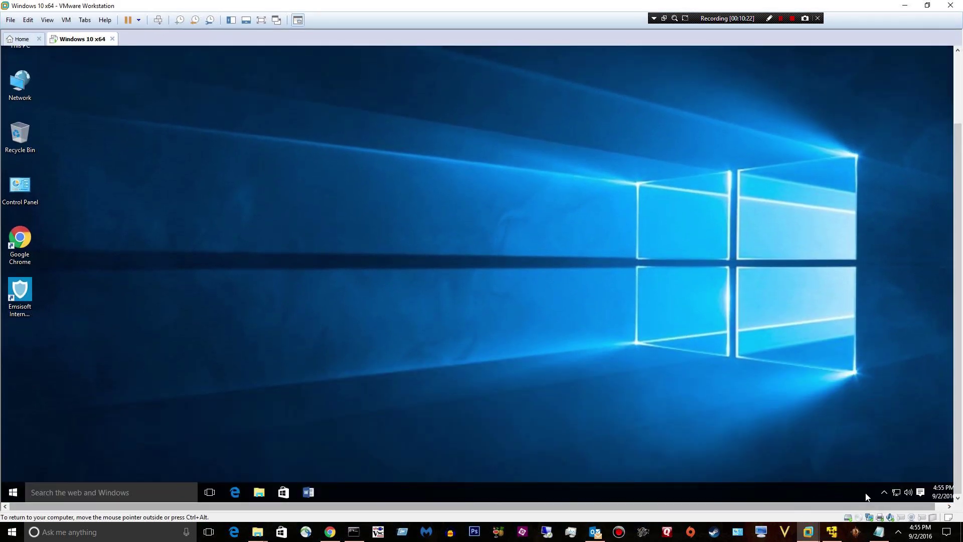
{"action": "left_click", "coordinate": [883, 493]}
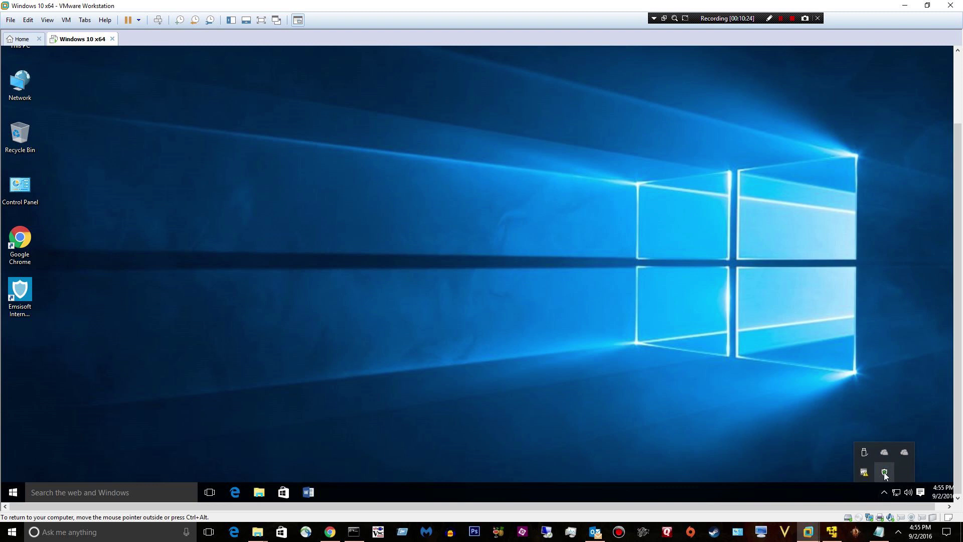
{"action": "left_click", "coordinate": [884, 472]}
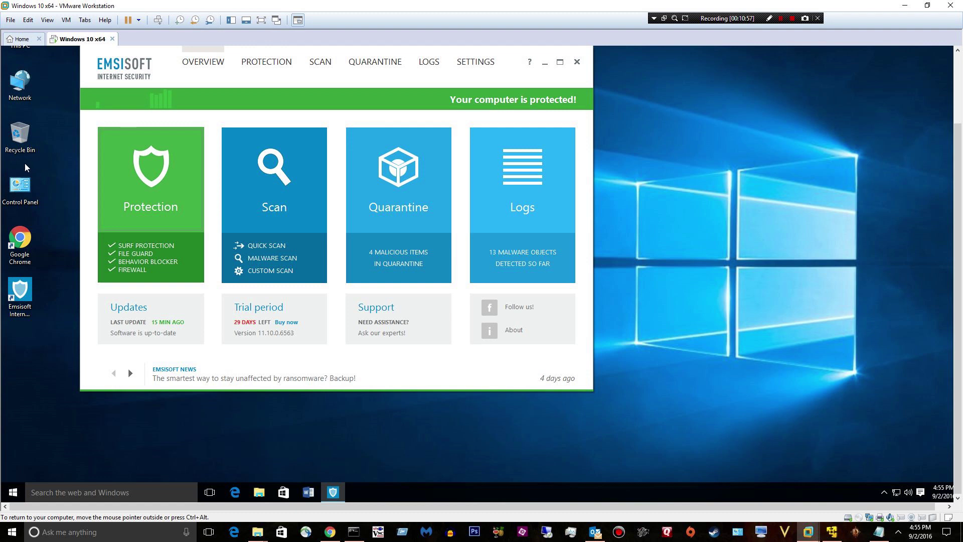
{"action": "left_click", "coordinate": [578, 62]}
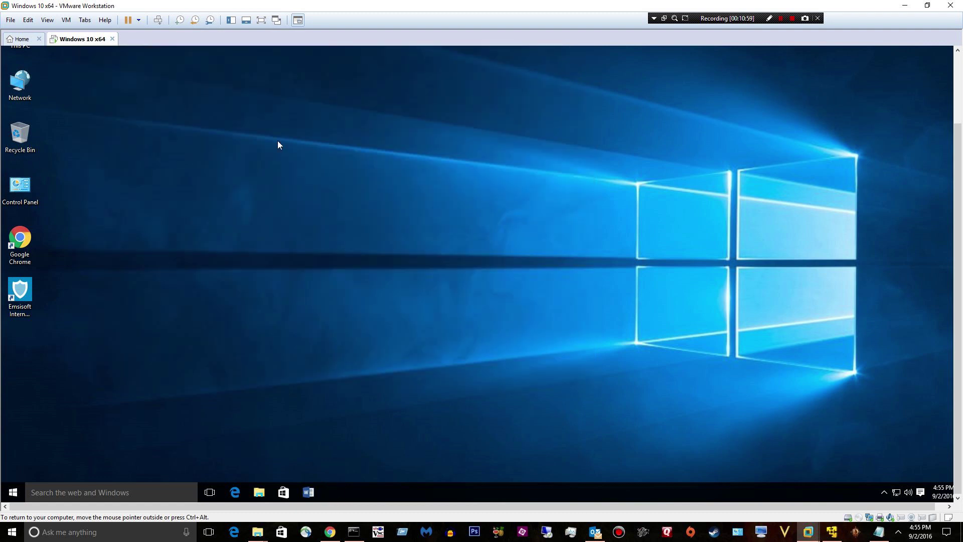